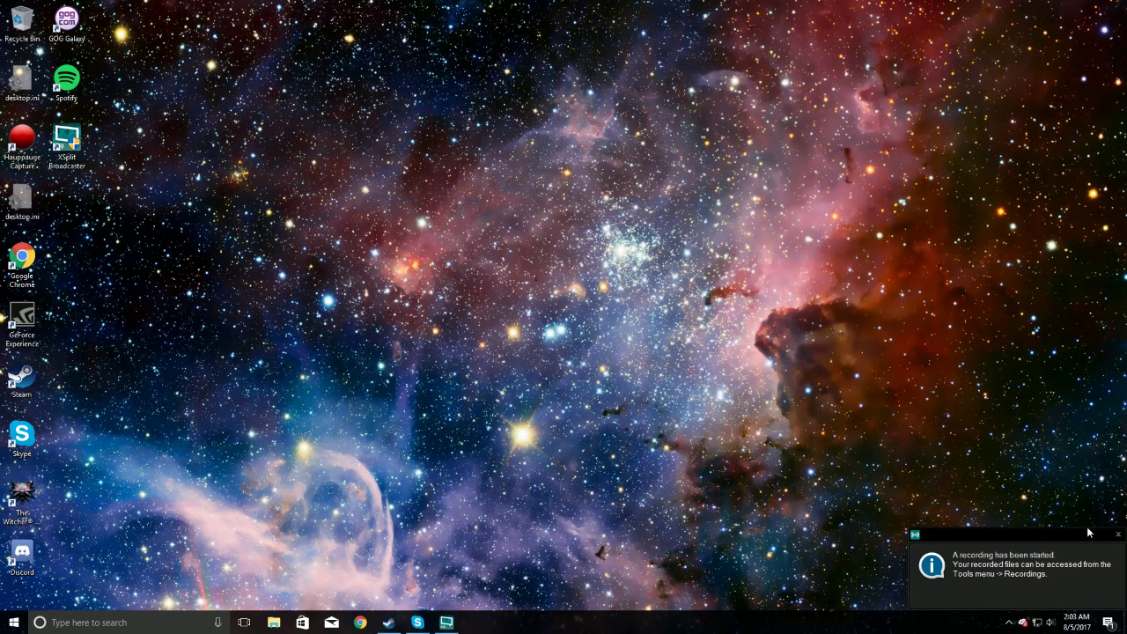
Step: From Fallout 3 GOTY's Steam Properties, open its local install folder 'Fallout 3 goty' in File Explorer
{"action": "left_click", "coordinate": [1118, 534]}
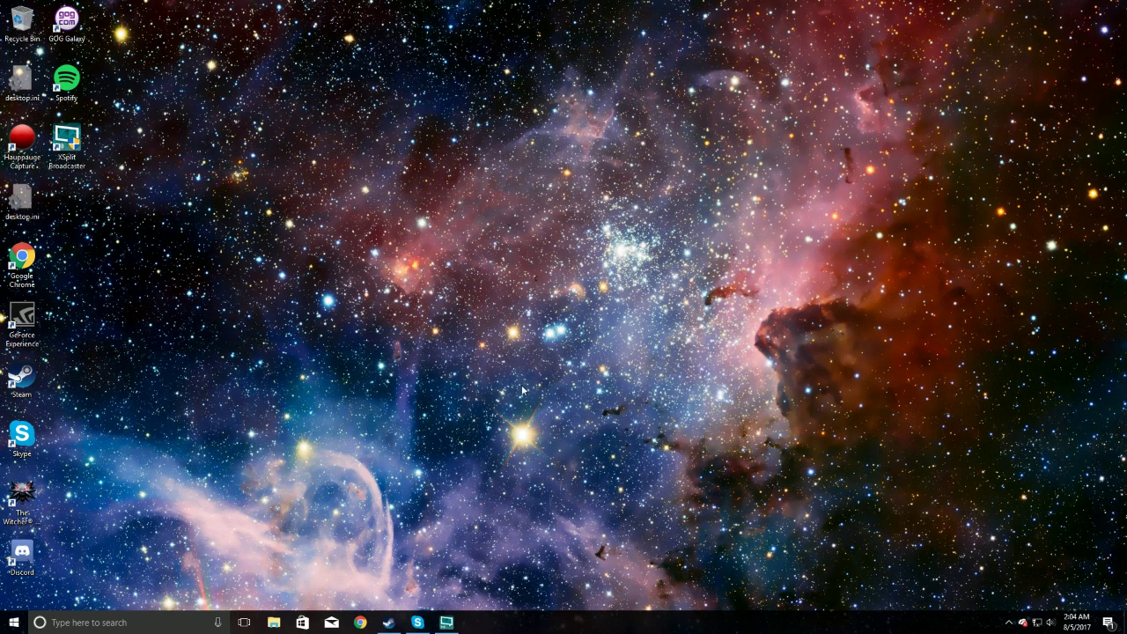
{"action": "left_click", "coordinate": [385, 625]}
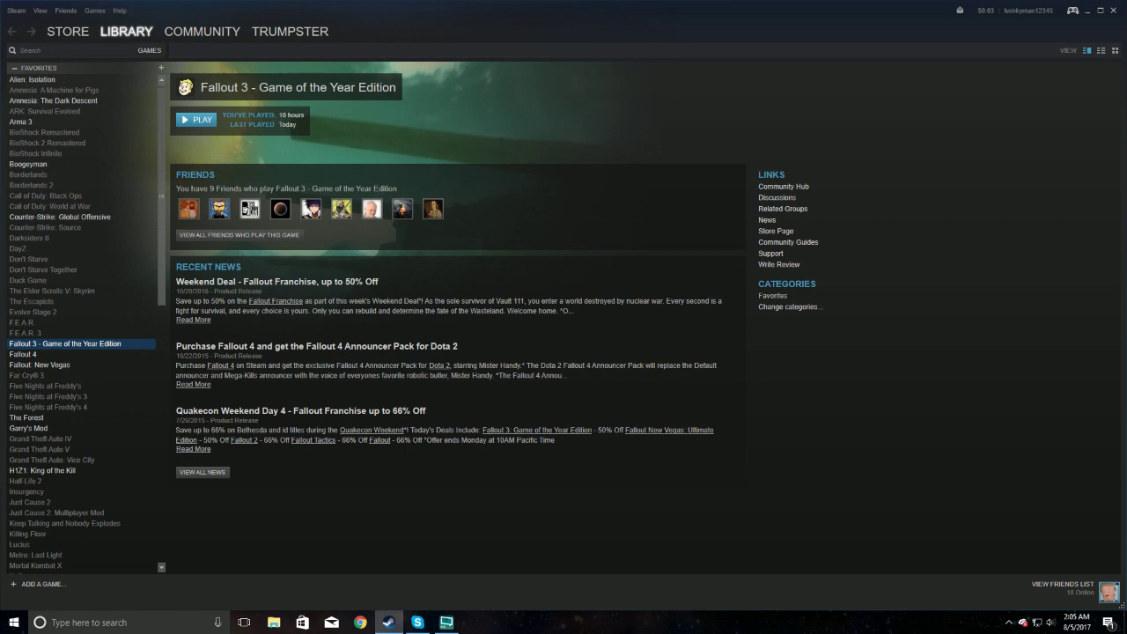
{"action": "left_click", "coordinate": [1082, 12]}
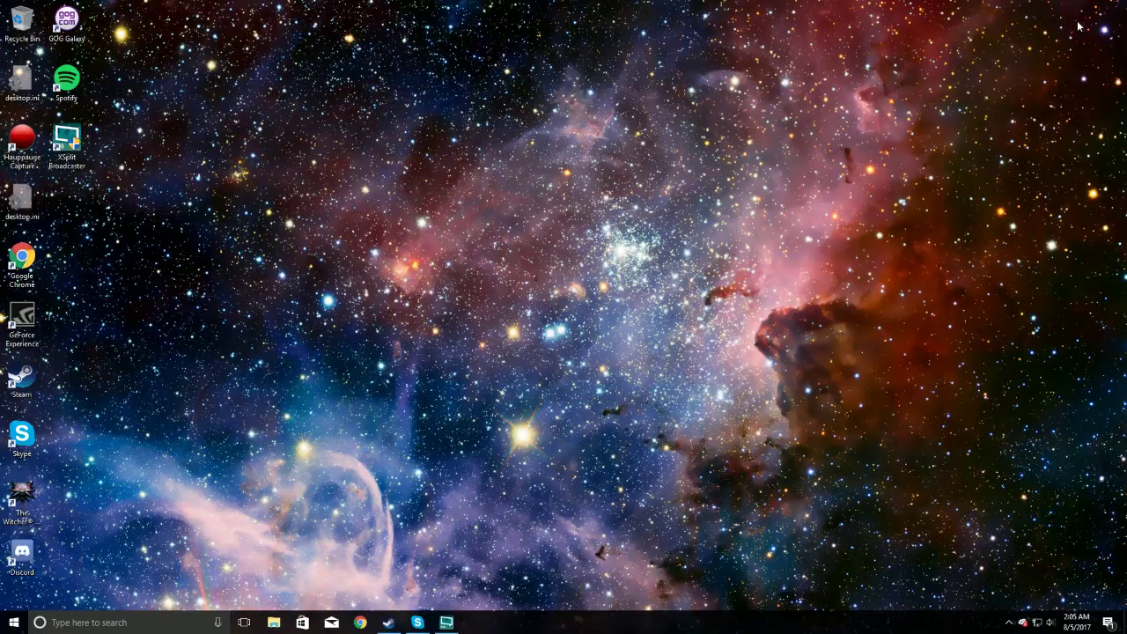
{"action": "left_click", "coordinate": [388, 623]}
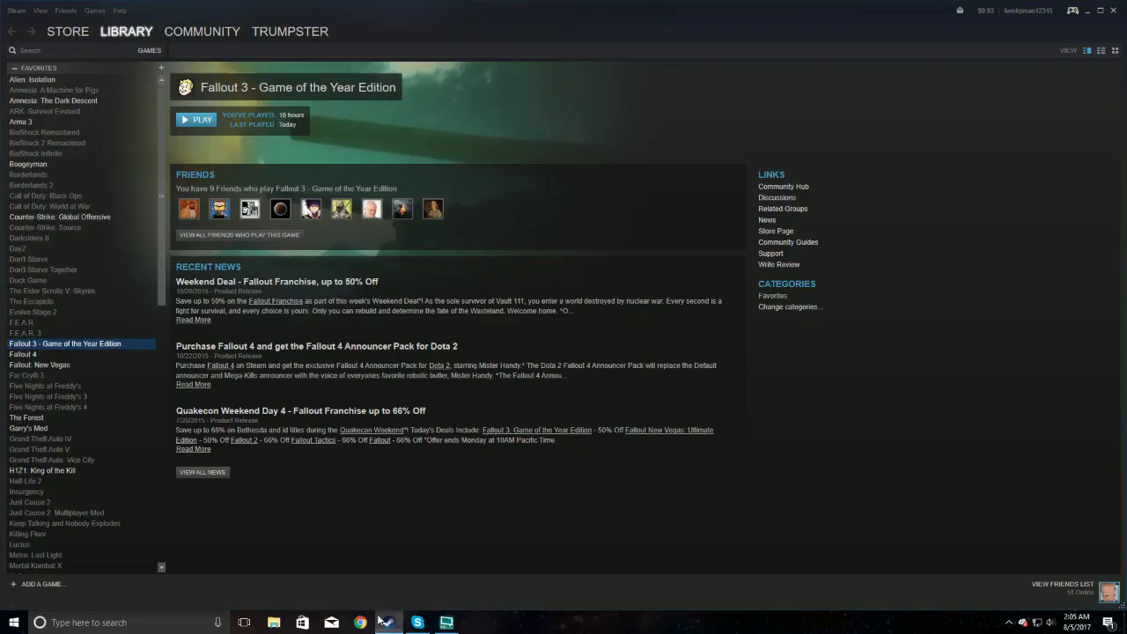
{"action": "right_click", "coordinate": [139, 345]}
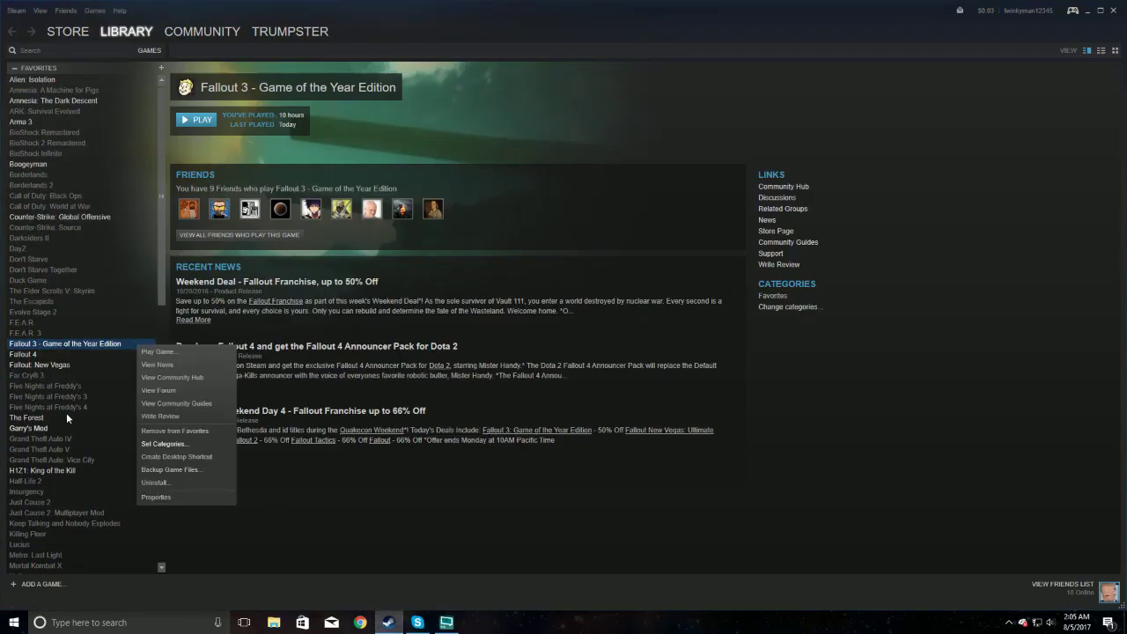
{"action": "left_click", "coordinate": [156, 496]}
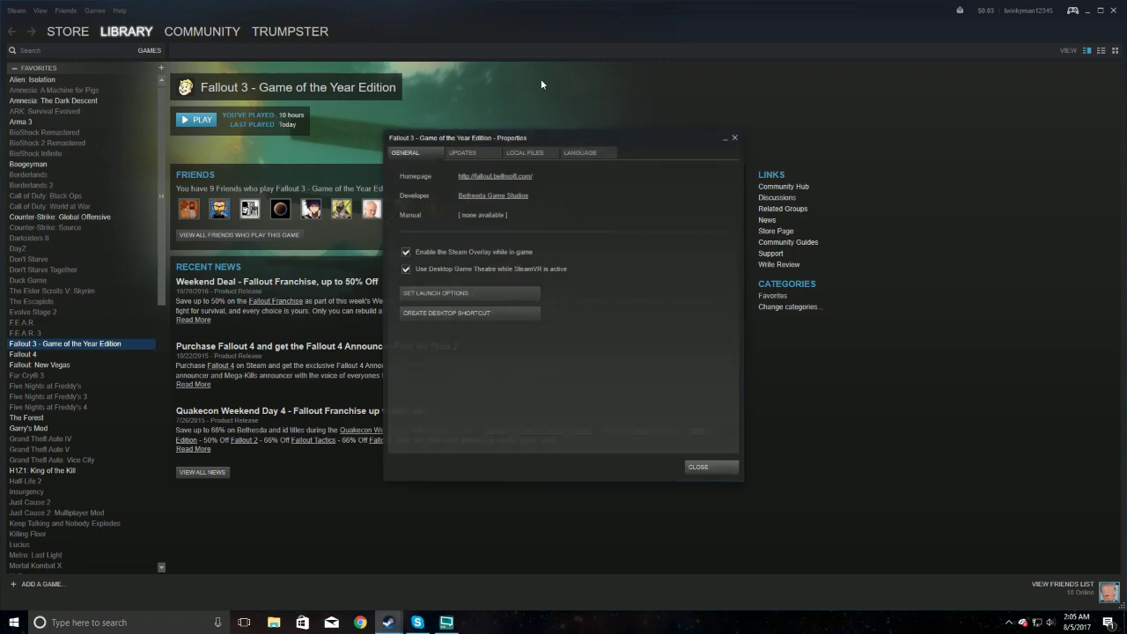
{"action": "left_click", "coordinate": [534, 155]}
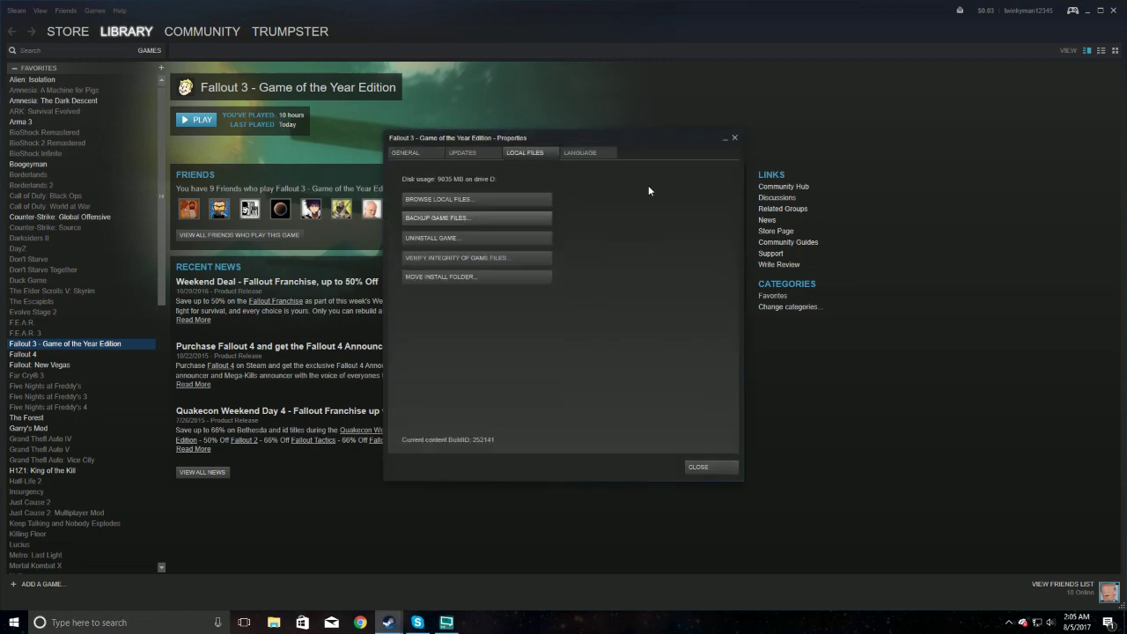
{"action": "left_click", "coordinate": [532, 199]}
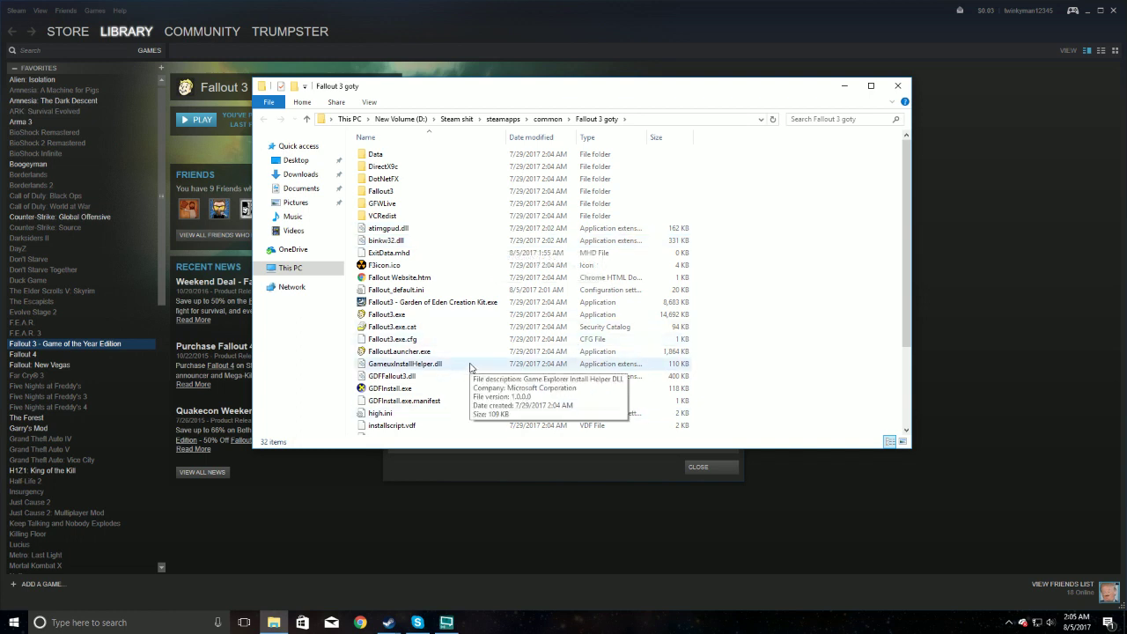
Step: Set FalloutLauncher.exe to Windows XP (Service Pack 3) compatibility and run as administrator
{"action": "left_click", "coordinate": [459, 357]}
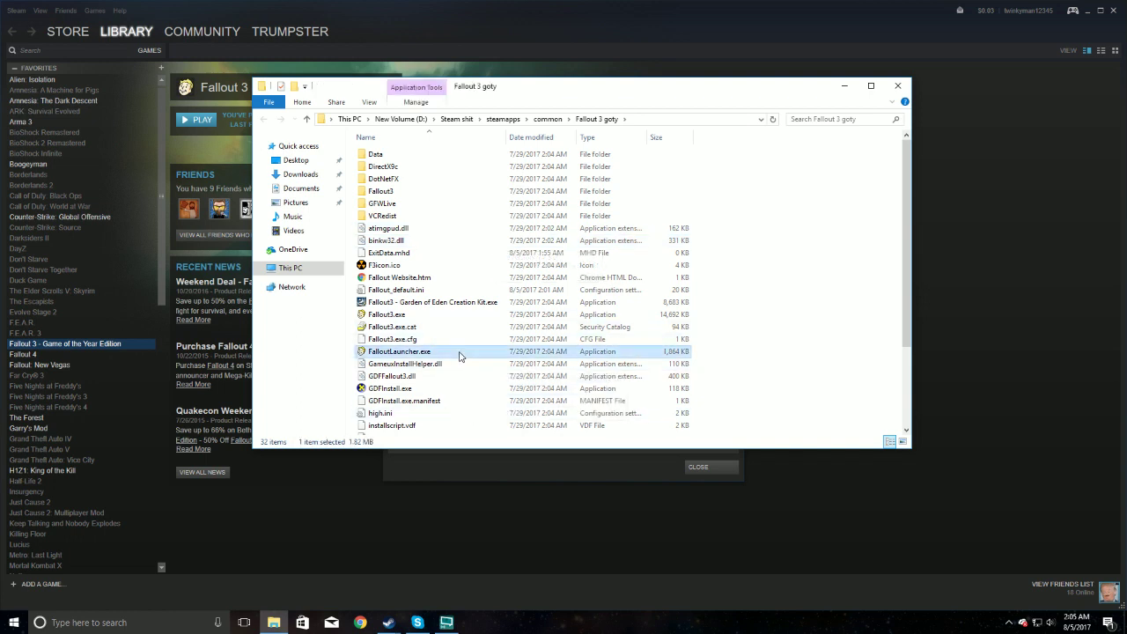
{"action": "right_click", "coordinate": [459, 356]}
{"action": "left_click", "coordinate": [493, 545]}
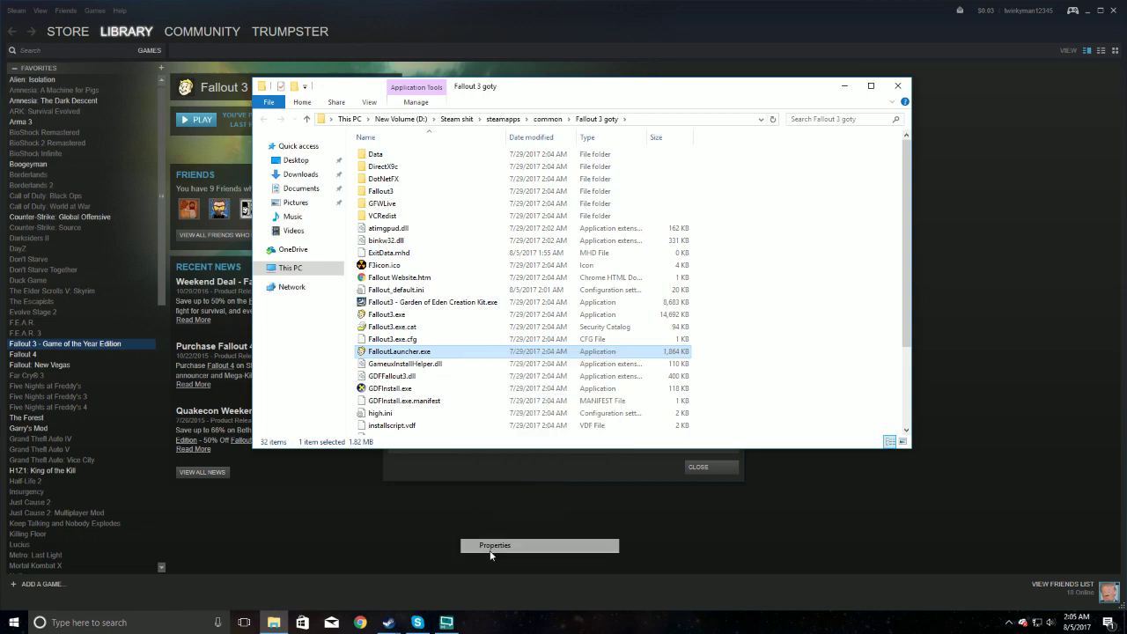
{"action": "left_click", "coordinate": [525, 323]}
{"action": "left_click_drag", "start_coordinate": [547, 306], "coordinate": [710, 168]}
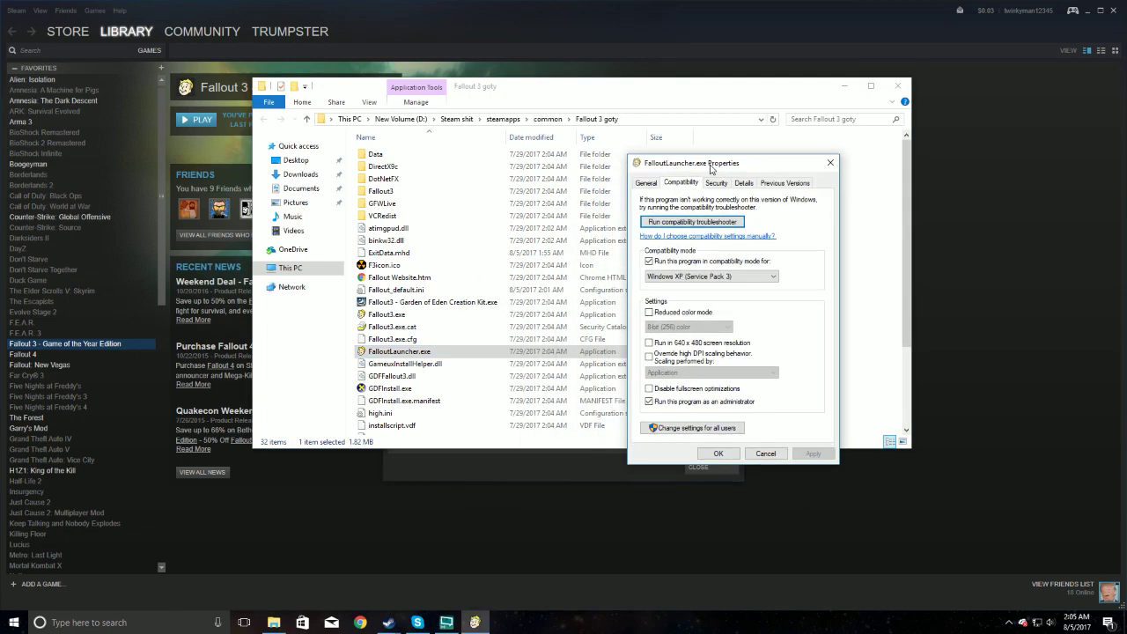
{"action": "left_click", "coordinate": [718, 453]}
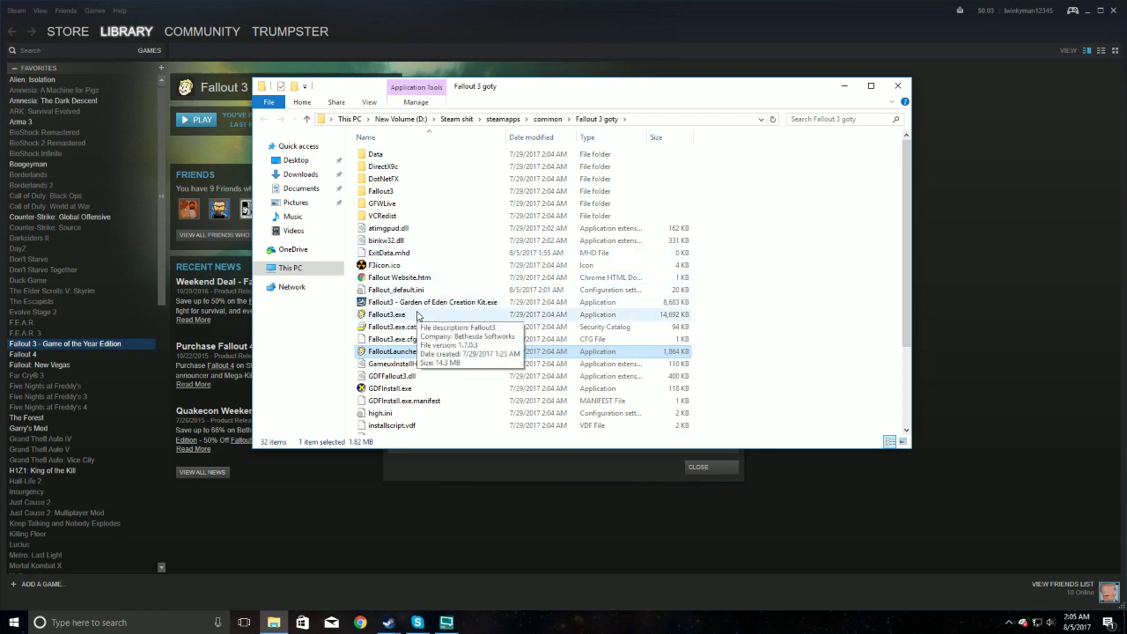
Step: Give Fallout3.exe the same Windows XP (Service Pack 3) compatibility and administrator settings
{"action": "left_click", "coordinate": [419, 314]}
{"action": "right_click", "coordinate": [420, 314]}
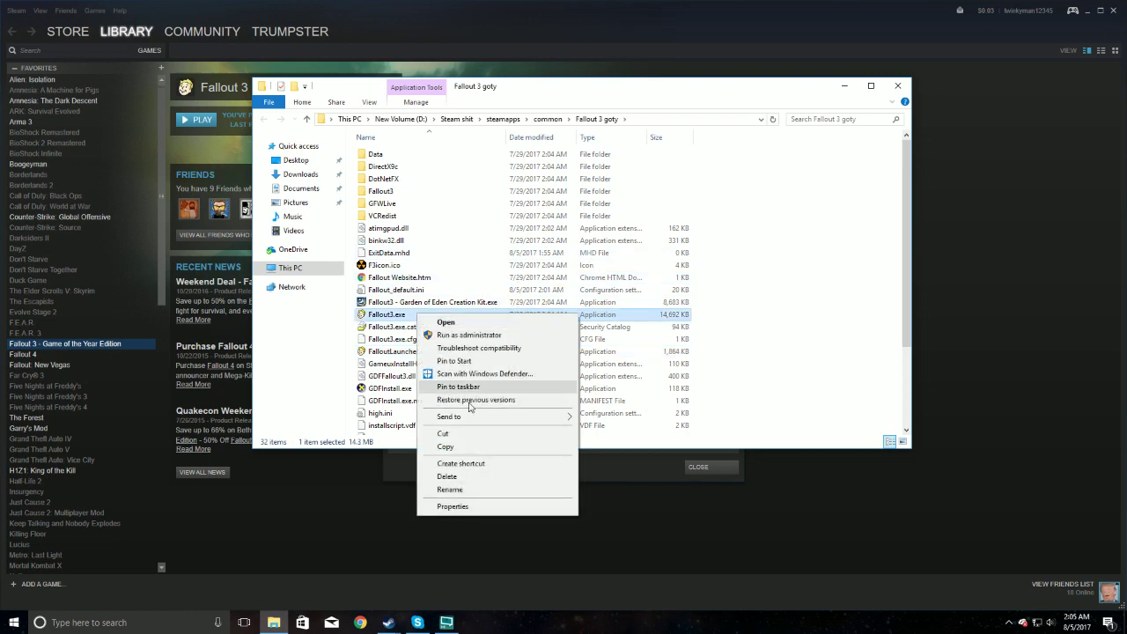
{"action": "left_click", "coordinate": [452, 507]}
{"action": "left_click_drag", "start_coordinate": [502, 288], "coordinate": [678, 167]}
{"action": "left_click", "coordinate": [691, 193]}
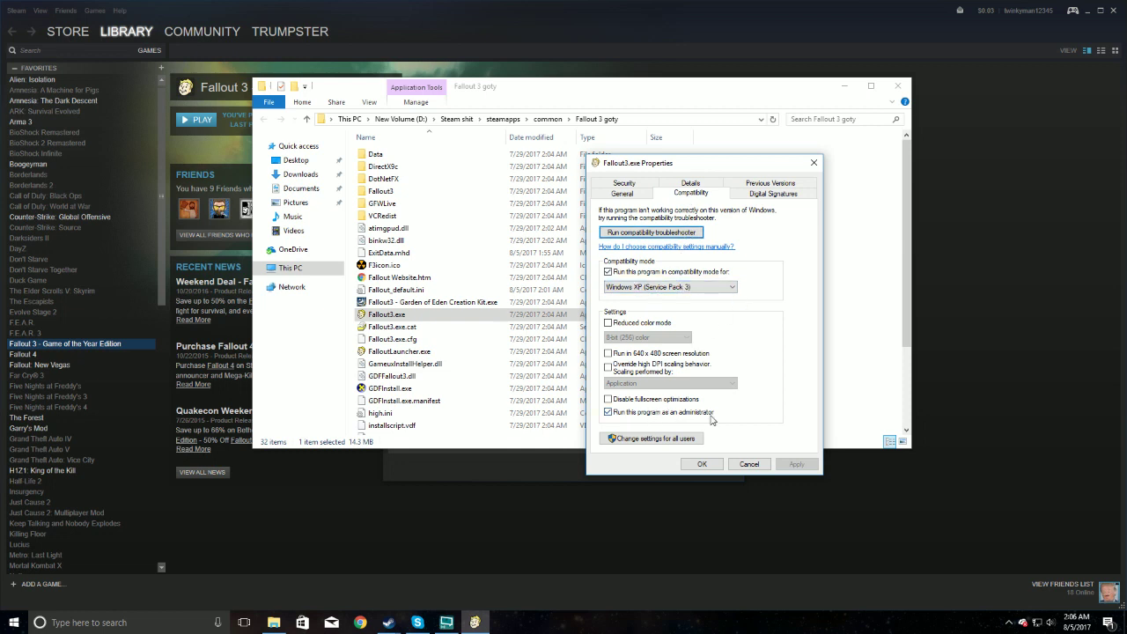
{"action": "left_click", "coordinate": [704, 464]}
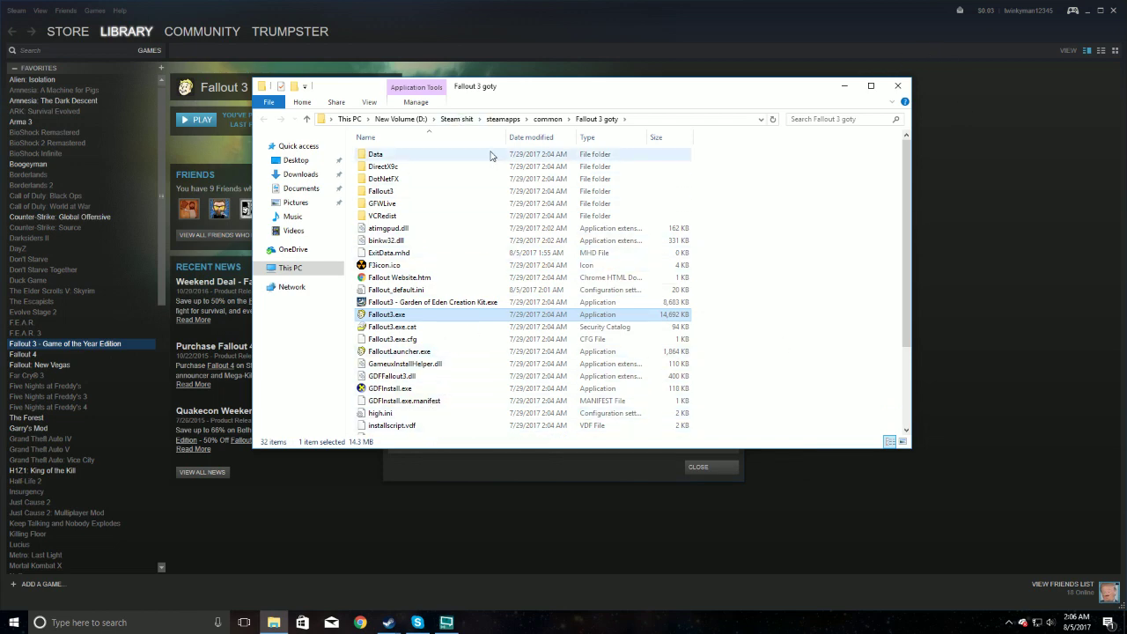
Step: Reopen the Fallout 3 goty folder from Steam and open Fallout_default.ini in Notepad
{"action": "left_click", "coordinate": [900, 86]}
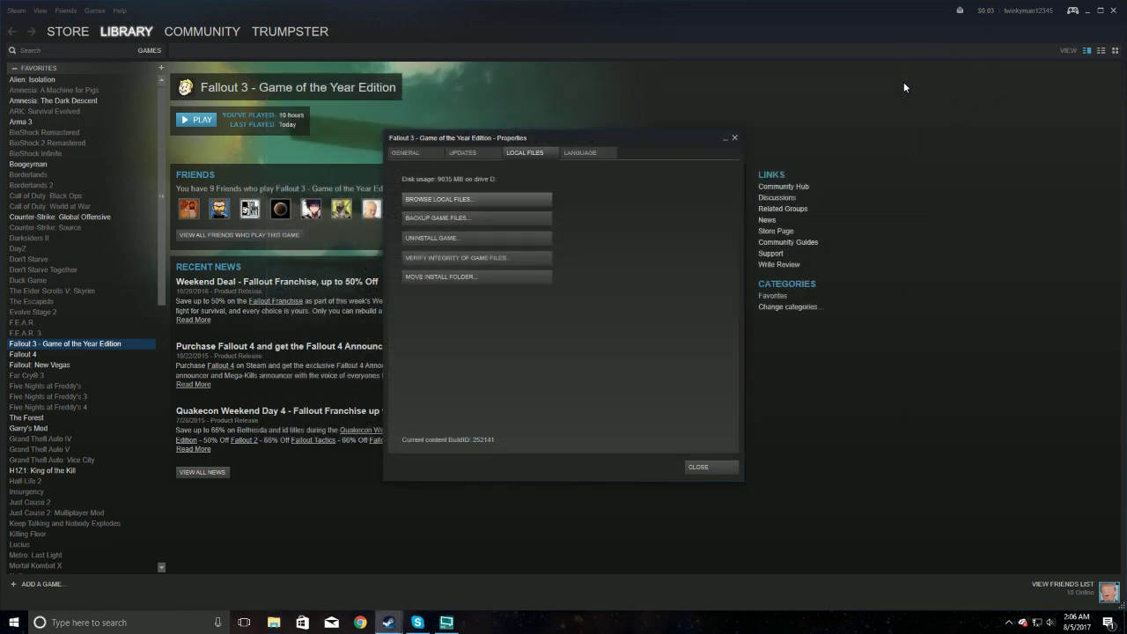
{"action": "left_click", "coordinate": [457, 199]}
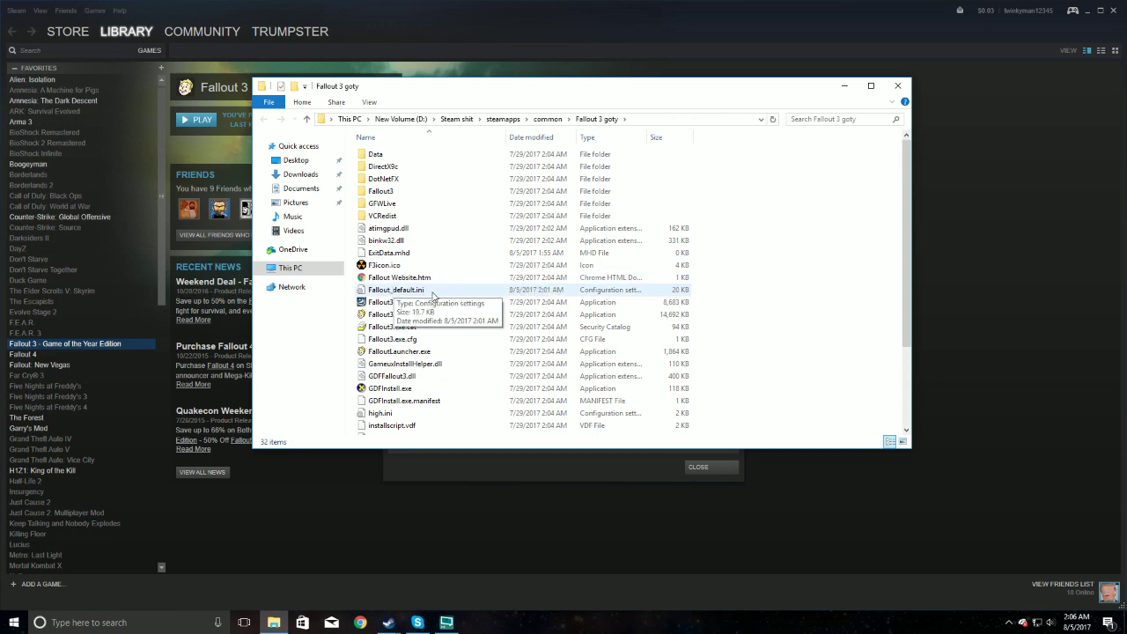
{"action": "double_click", "coordinate": [433, 295]}
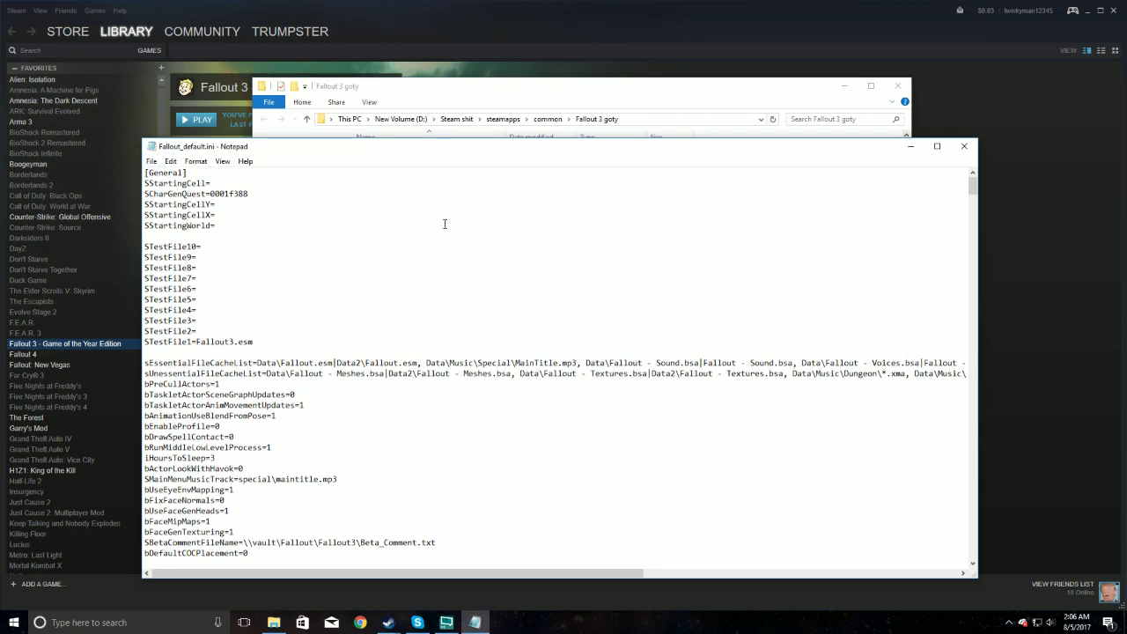
Step: Search Fallout_default.ini for 'busethread' to locate the bUseThreadedAI setting
{"action": "key", "text": "ctrl+f"}
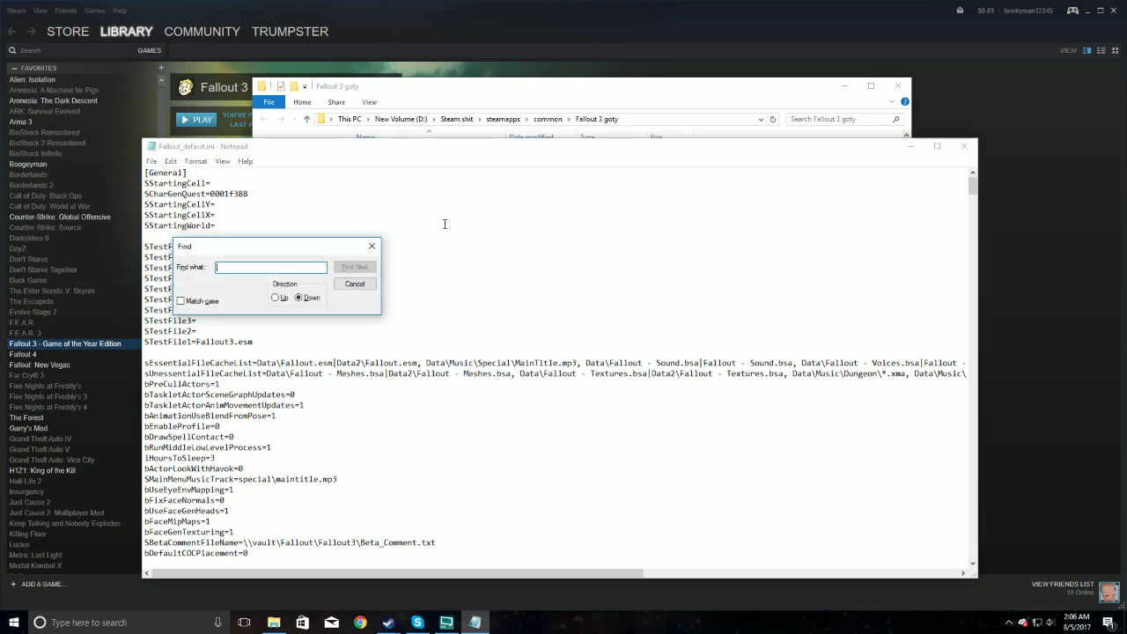
{"action": "type", "text": "busethread"}
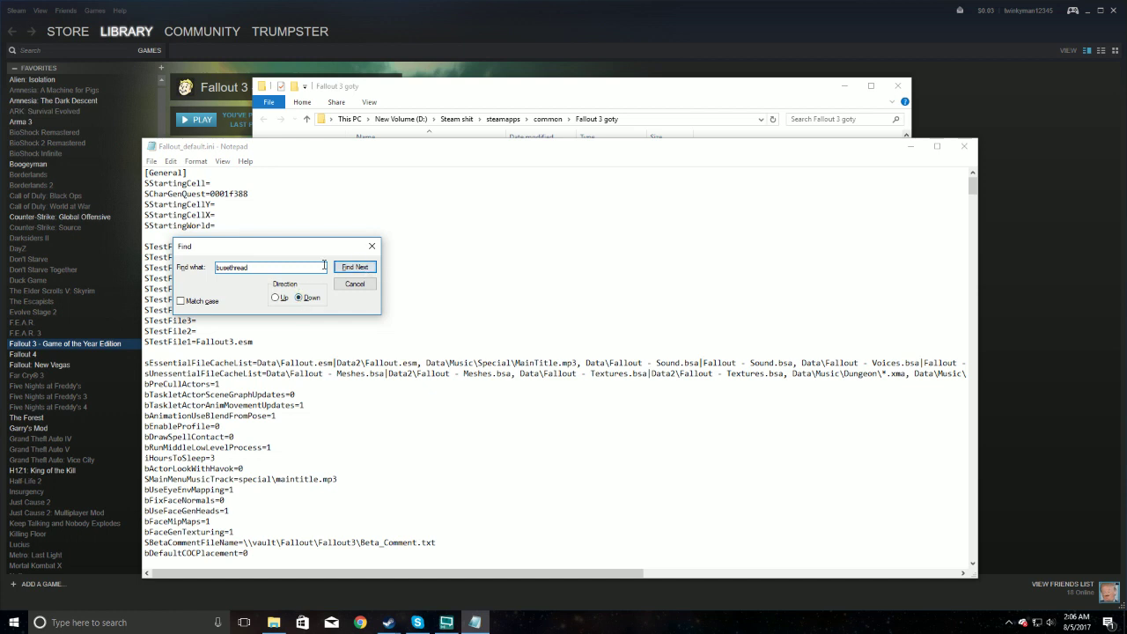
{"action": "left_click", "coordinate": [354, 267]}
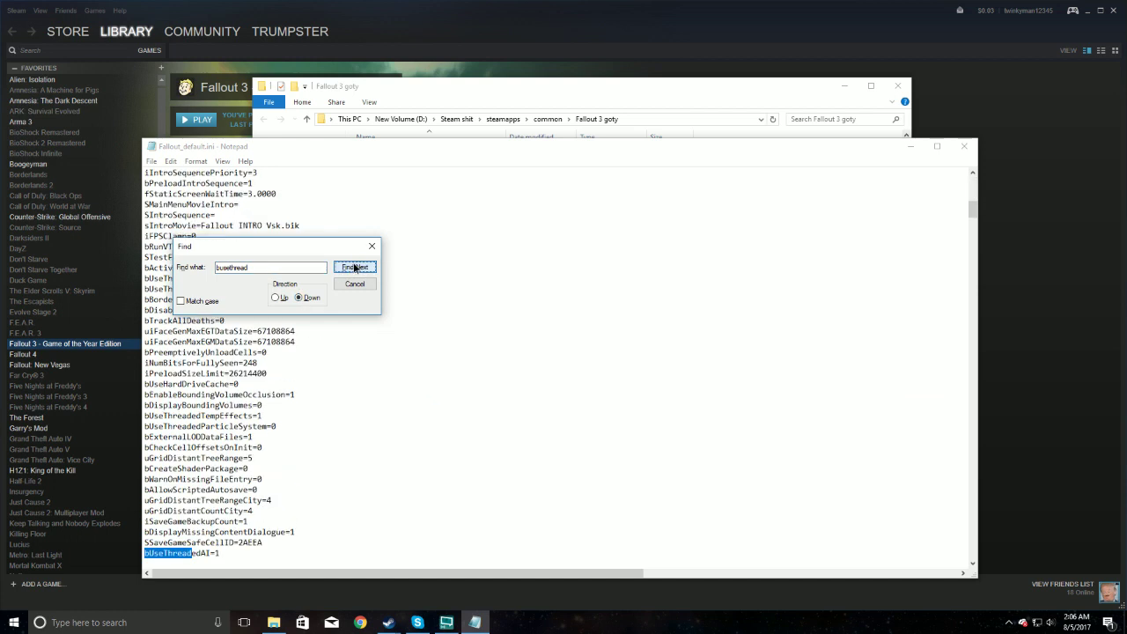
{"action": "left_click", "coordinate": [354, 267]}
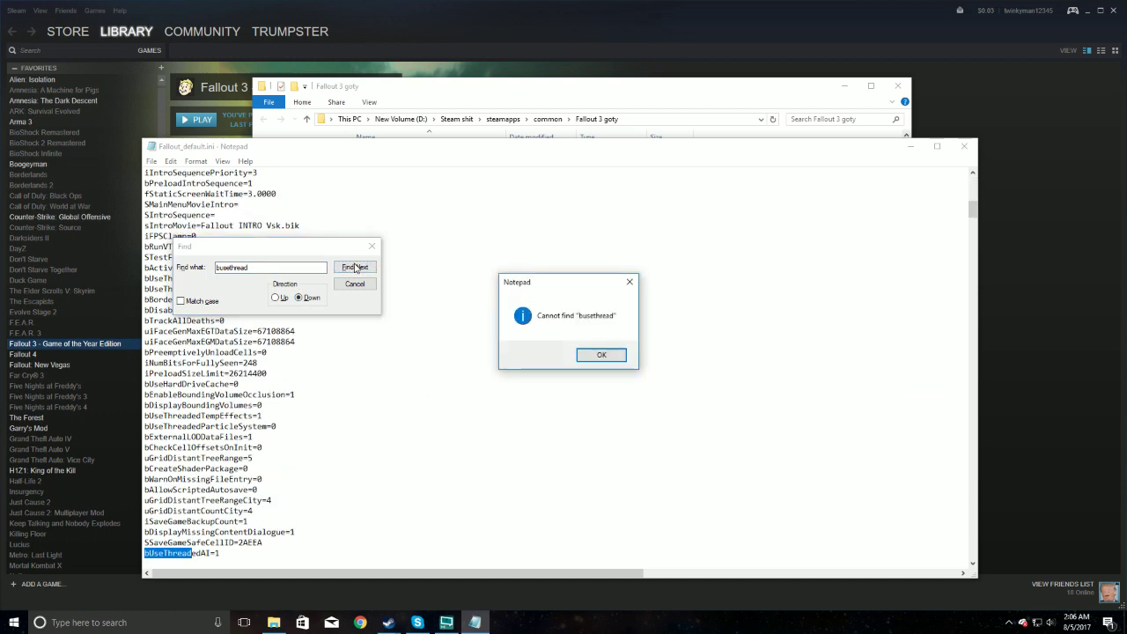
{"action": "left_click", "coordinate": [588, 355]}
{"action": "left_click", "coordinate": [372, 246]}
{"action": "scroll", "coordinate": [260, 447], "scroll_direction": "down", "scroll_amount": 3}
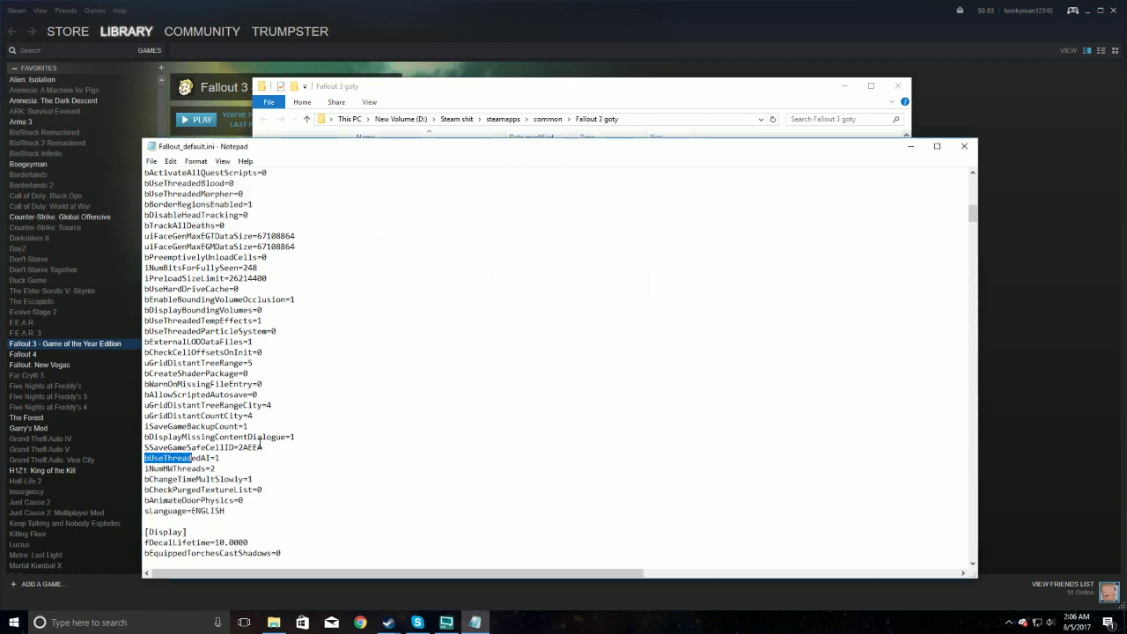
{"action": "scroll", "coordinate": [260, 447], "scroll_direction": "down", "scroll_amount": 2}
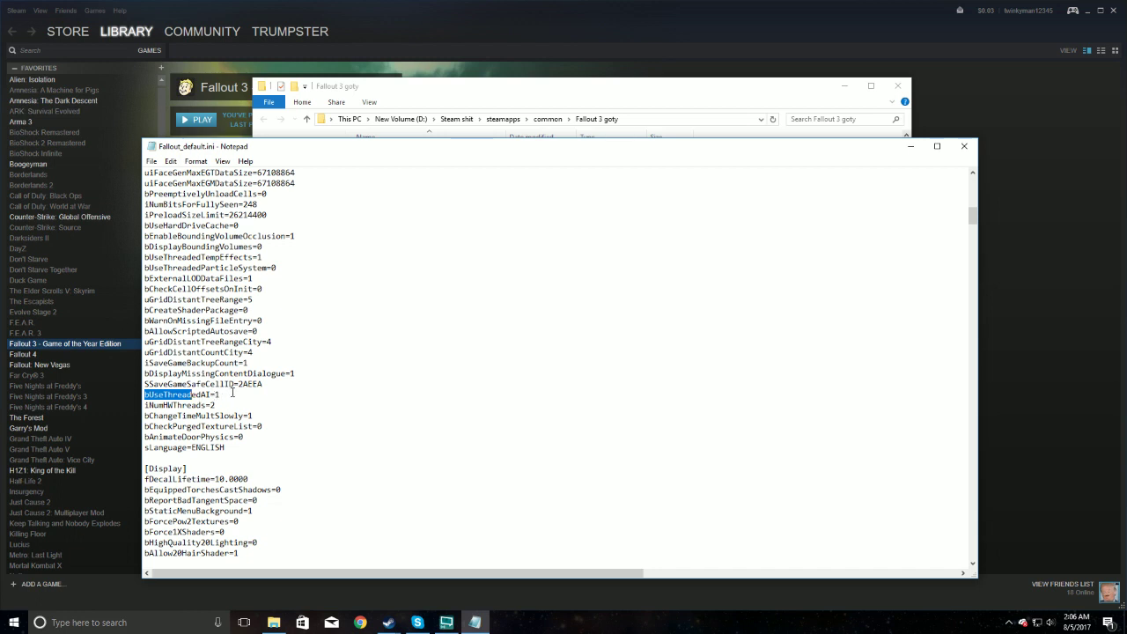
Step: Place iNumHWThreads=2 directly below bUseThreadedAI=1 with no blank line between them
{"action": "left_click", "coordinate": [218, 394]}
{"action": "key", "text": "Down"}
{"action": "key", "text": "Return"}
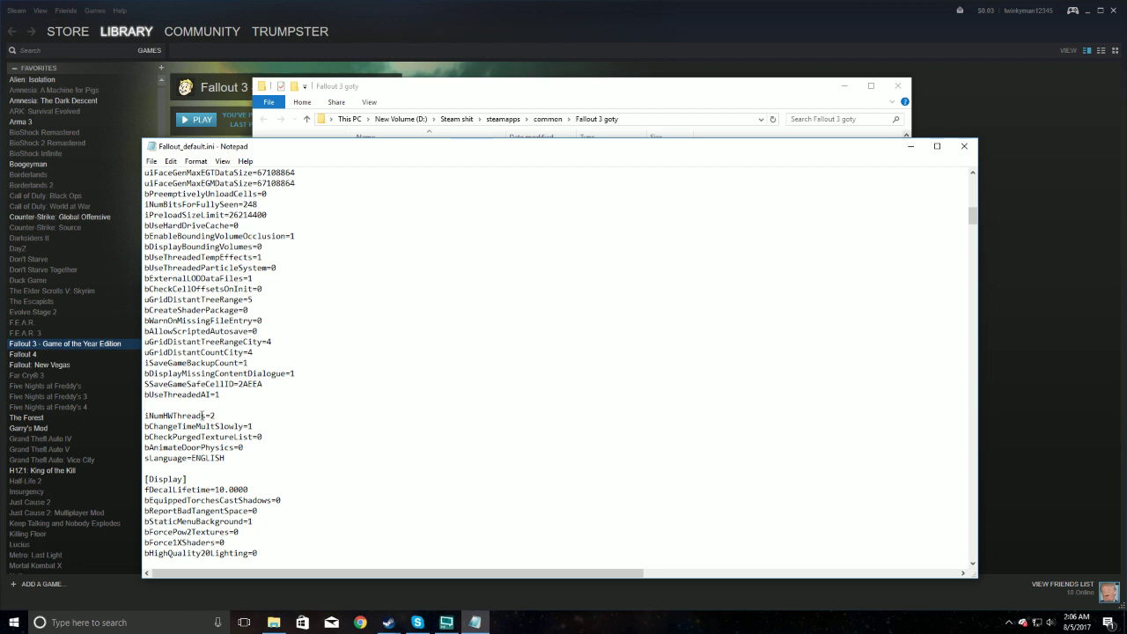
{"action": "left_click_drag", "start_coordinate": [144, 415], "coordinate": [212, 416]}
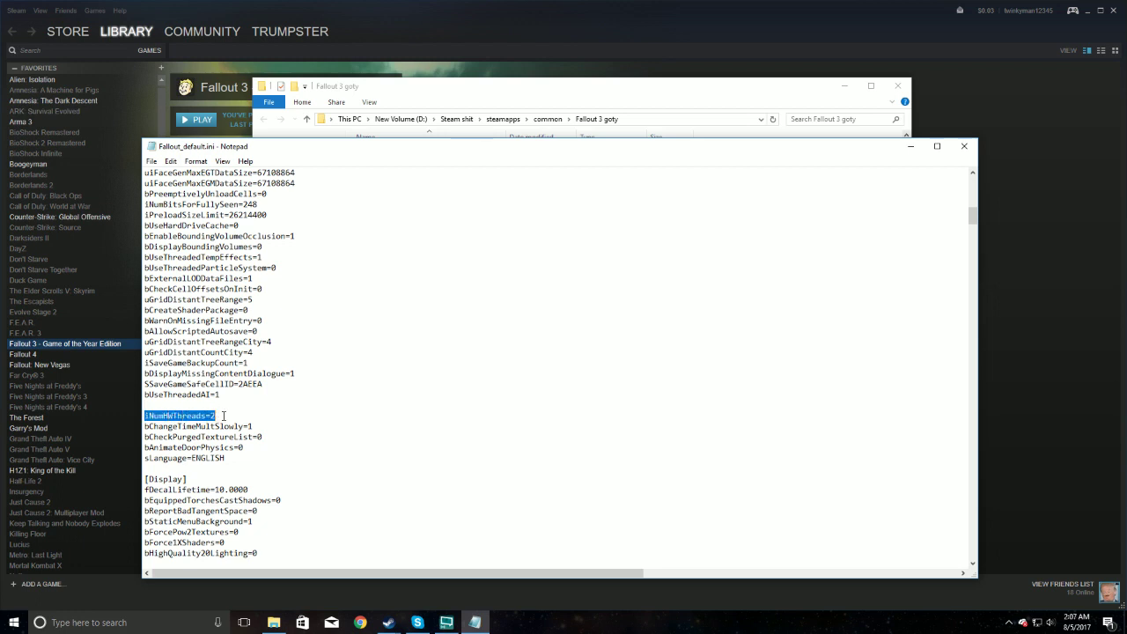
{"action": "left_click", "coordinate": [177, 403]}
{"action": "key", "text": "BackSpace"}
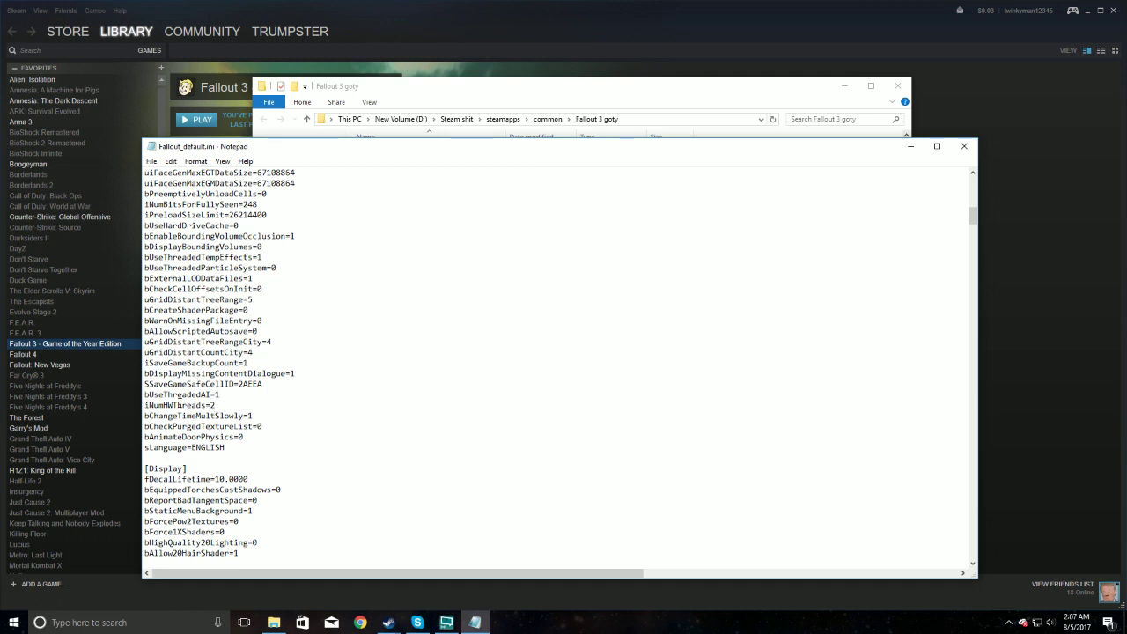
Step: Close Fallout_default.ini in Notepad without saving the changes
{"action": "left_click", "coordinate": [151, 161]}
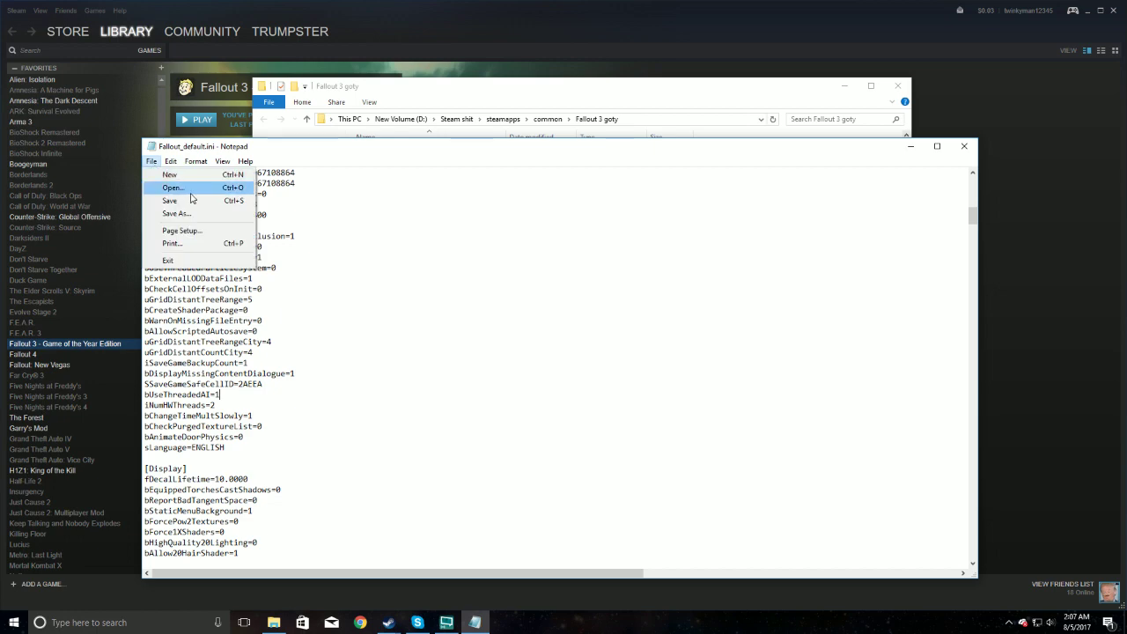
{"action": "left_click", "coordinate": [965, 149]}
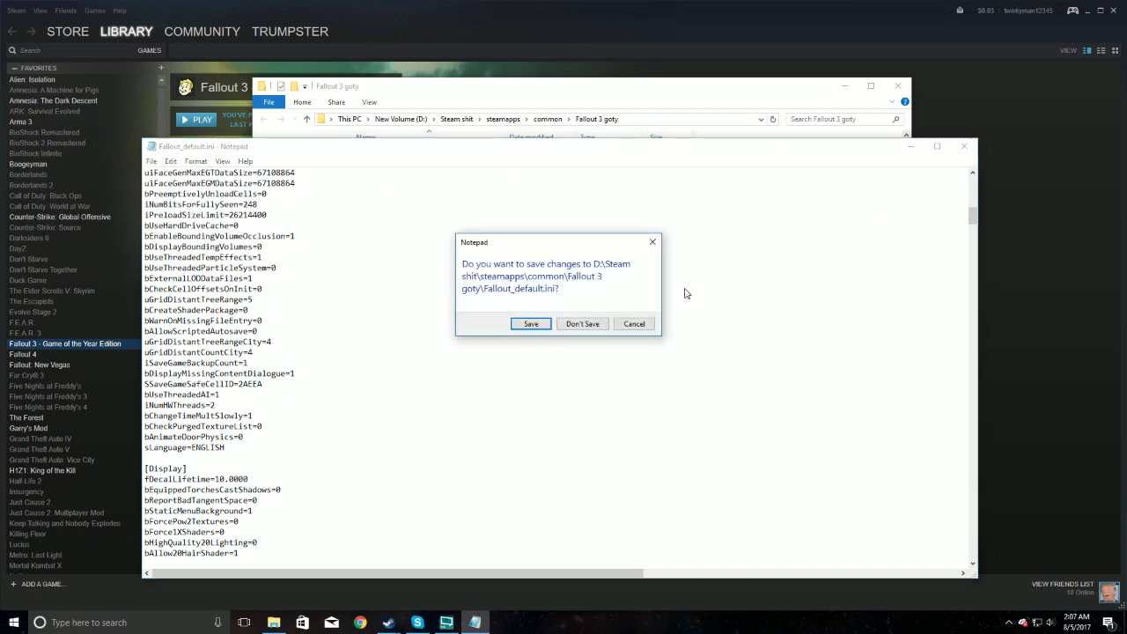
{"action": "left_click", "coordinate": [582, 324]}
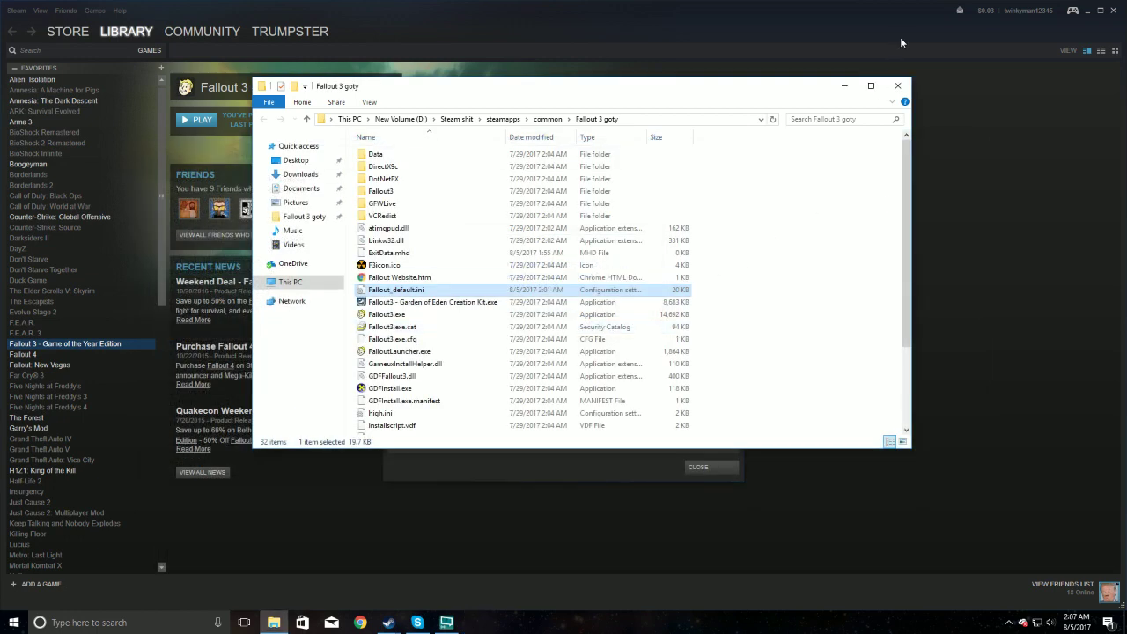
Step: Close the Fallout 3 goty folder and Steam's game properties, then open Google Chrome
{"action": "left_click", "coordinate": [898, 86]}
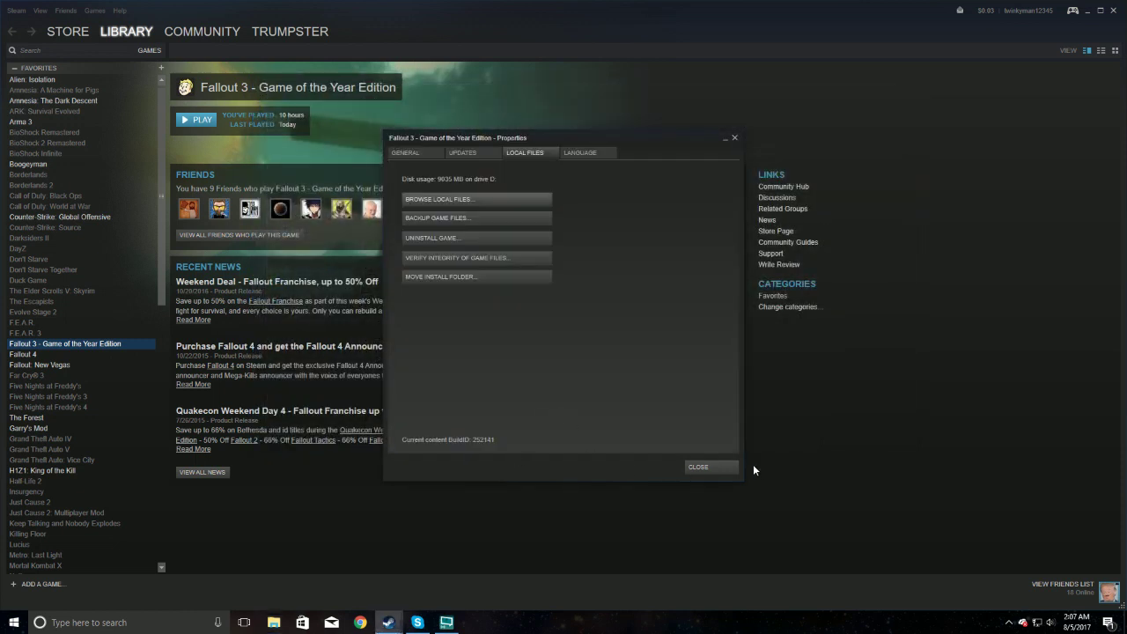
{"action": "left_click", "coordinate": [713, 467]}
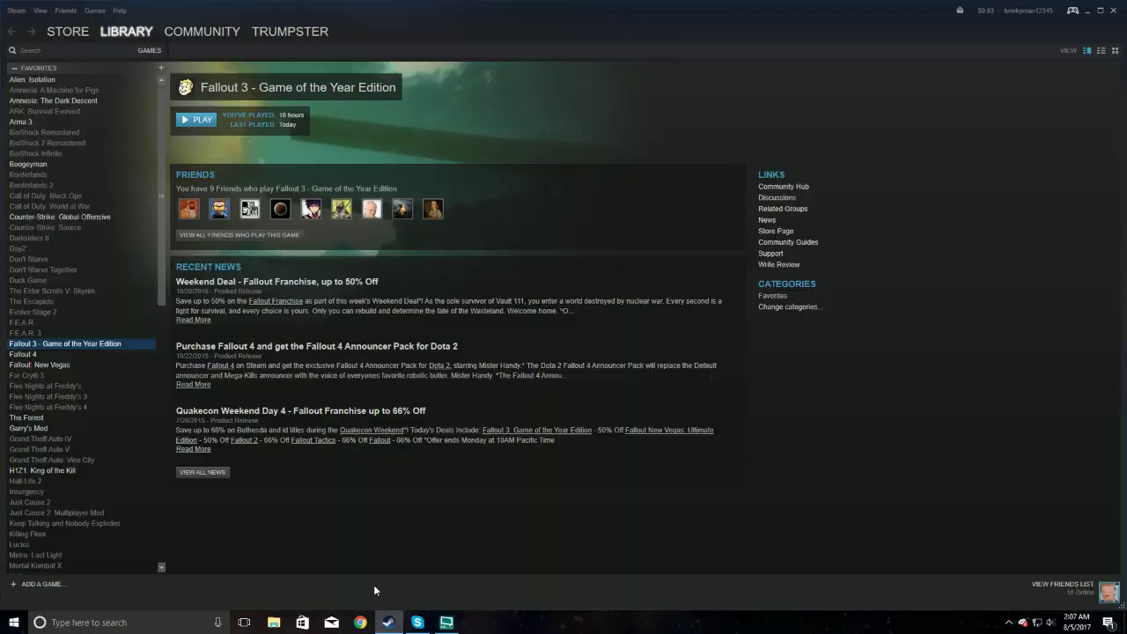
{"action": "left_click", "coordinate": [361, 621]}
Step: Search 'windows for gaming live' and download the Games for Windows Live installer from Xbox support
{"action": "type", "text": "wind"}
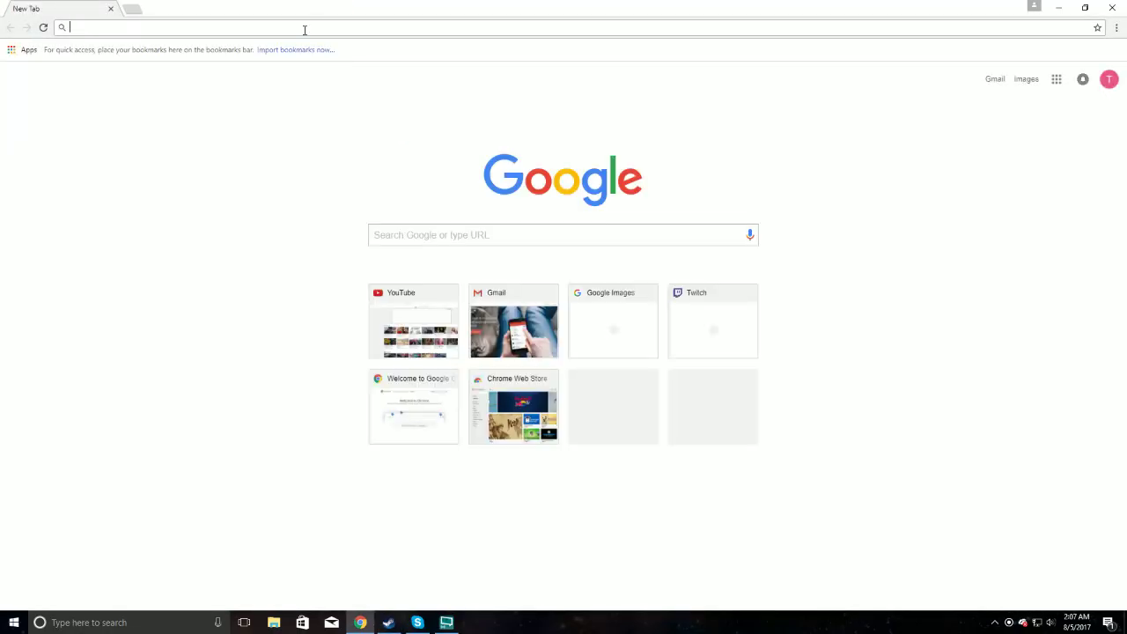
{"action": "key", "text": "Return"}
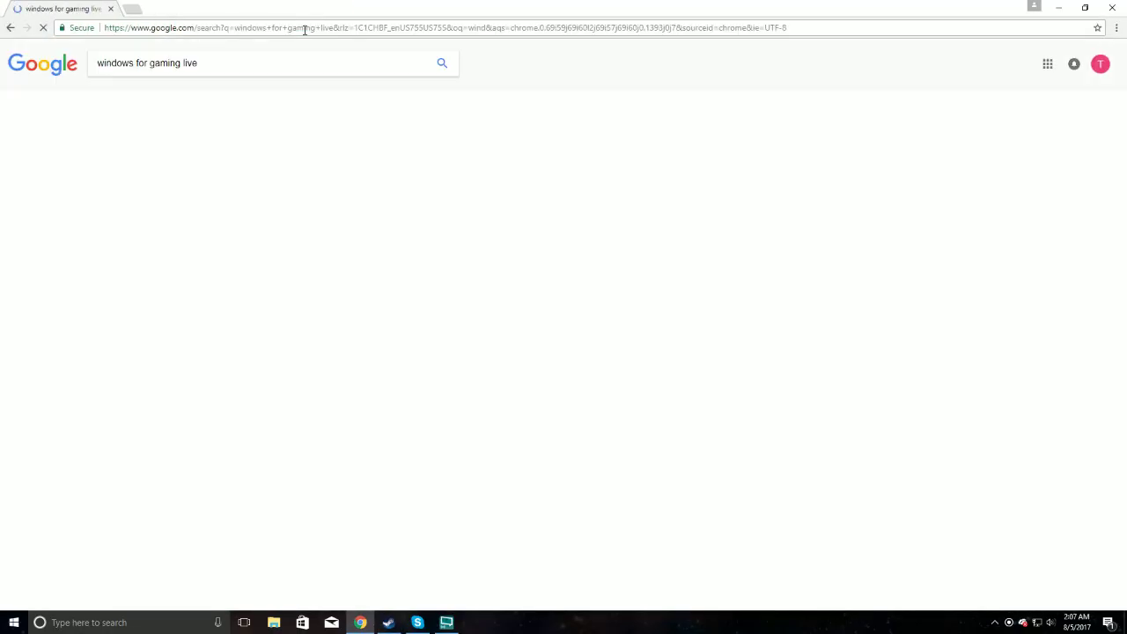
{"action": "left_click", "coordinate": [306, 147]}
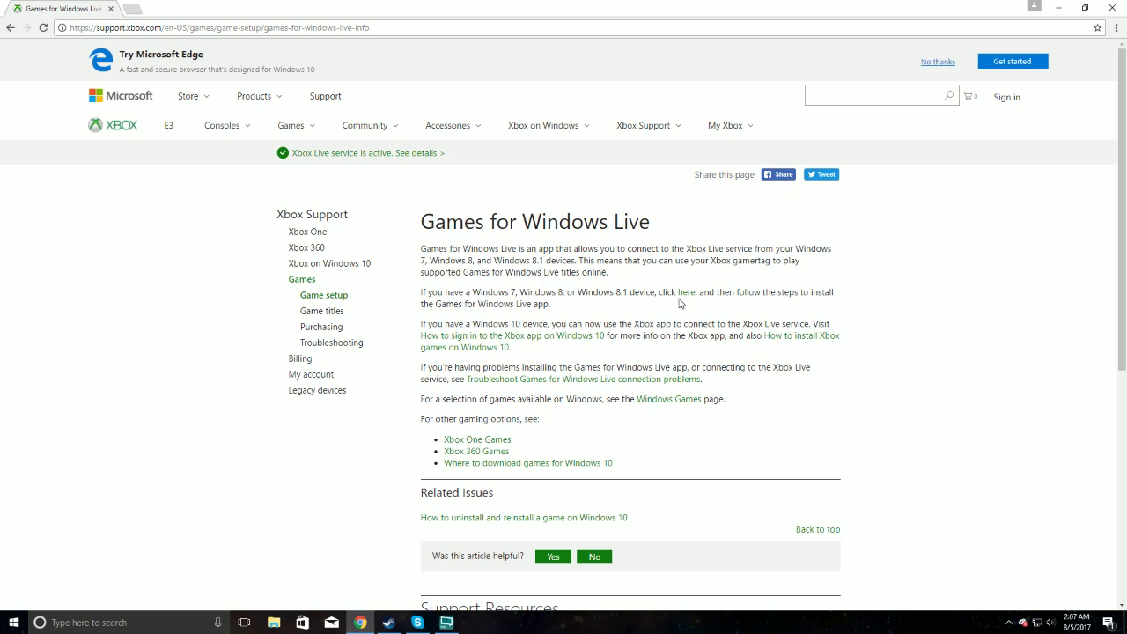
{"action": "left_click", "coordinate": [685, 293]}
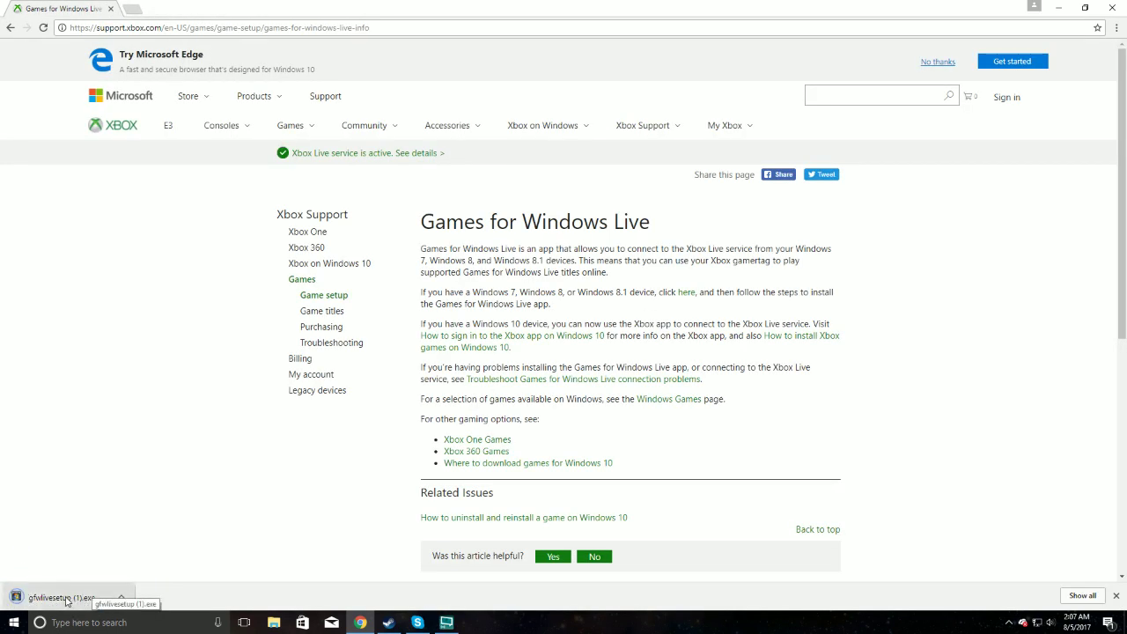
Step: Run gfwlivesetup.exe, dismiss its result message, and return to the Steam library
{"action": "left_click", "coordinate": [64, 598]}
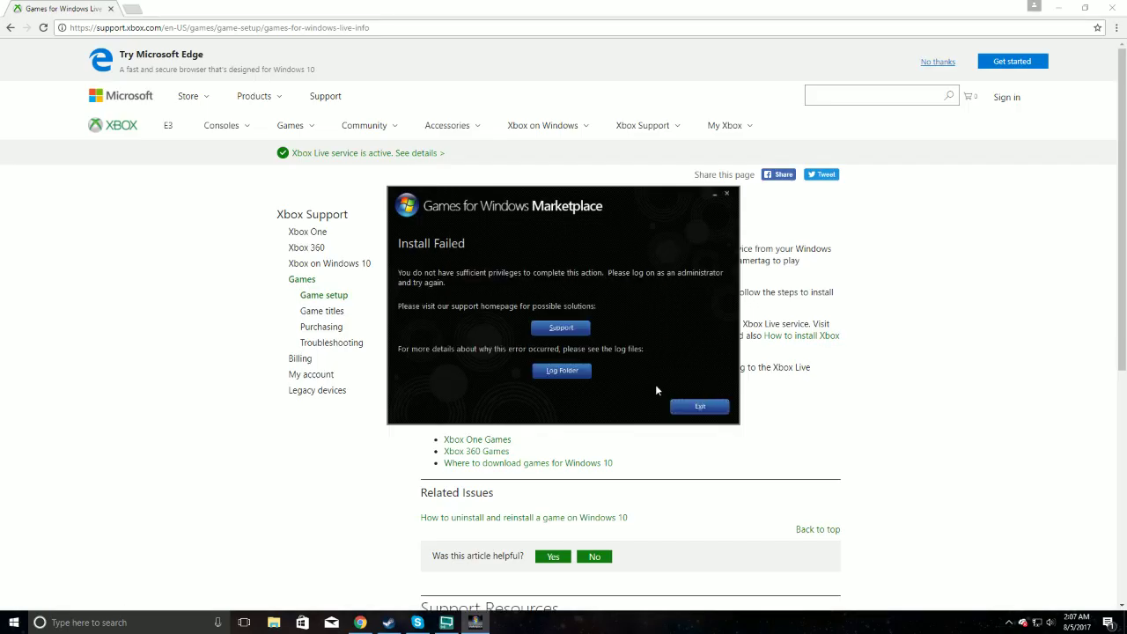
{"action": "left_click", "coordinate": [681, 410]}
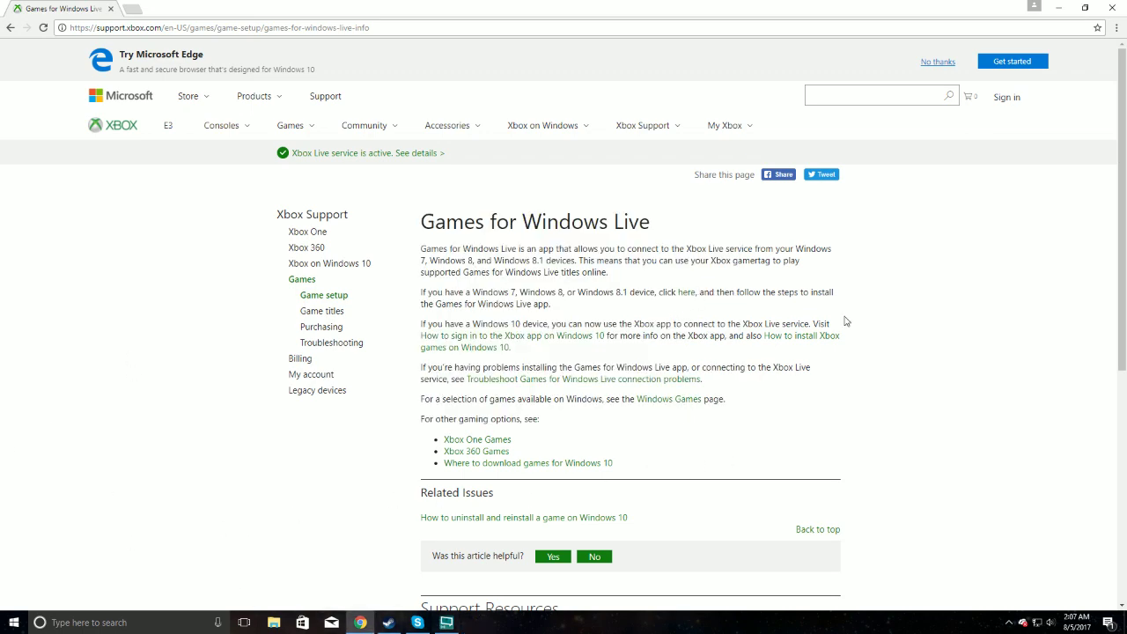
{"action": "left_click", "coordinate": [939, 62]}
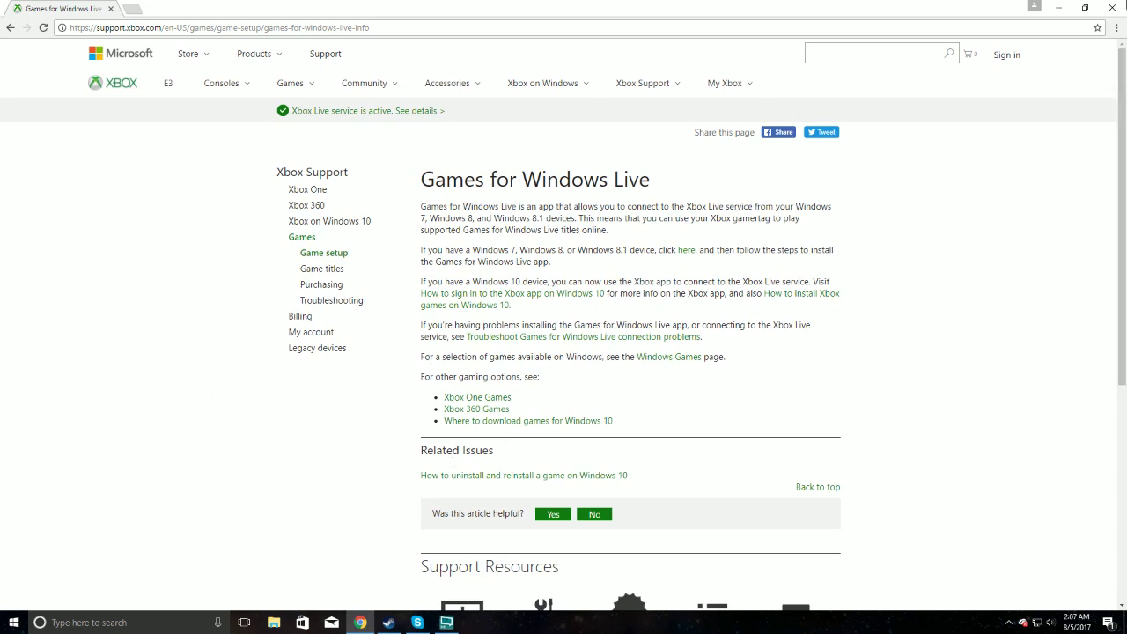
{"action": "key", "text": "alt+Tab"}
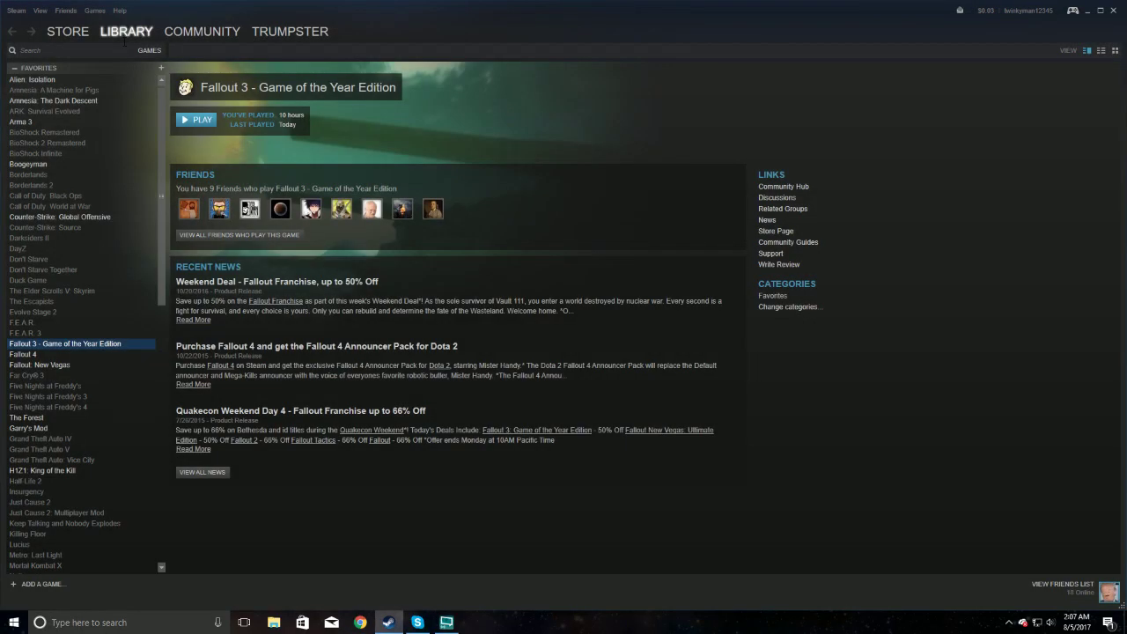
Step: Launch Fallout 3 from Steam, dismiss the compatibility warnings, and start it from the launcher
{"action": "left_click", "coordinate": [204, 124]}
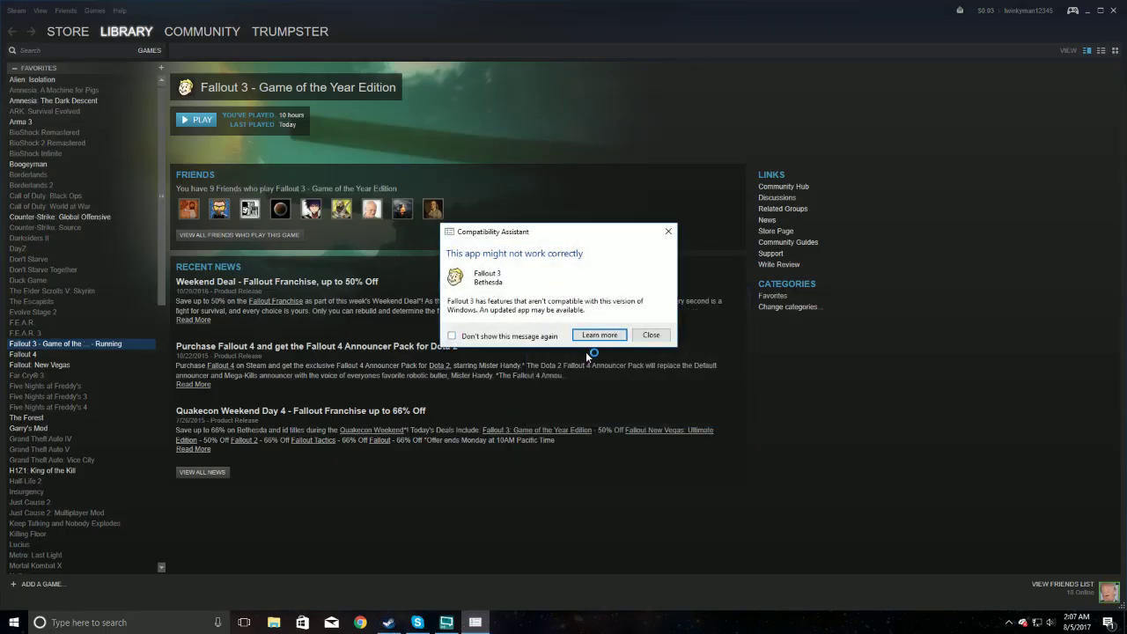
{"action": "left_click", "coordinate": [658, 333]}
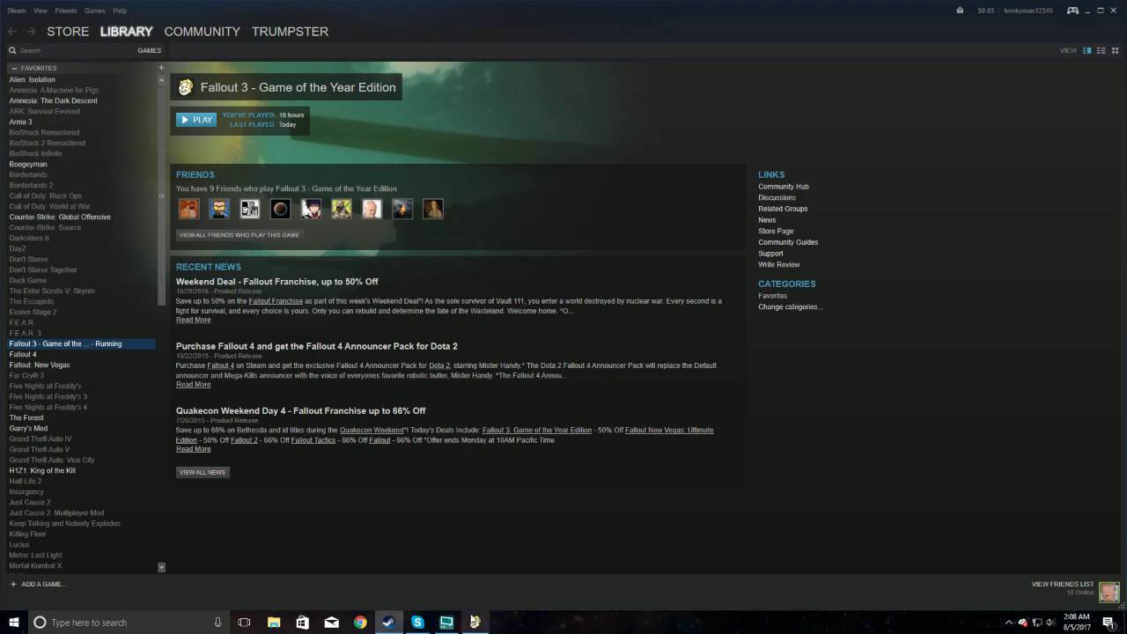
{"action": "left_click", "coordinate": [469, 624]}
{"action": "left_click", "coordinate": [446, 623]}
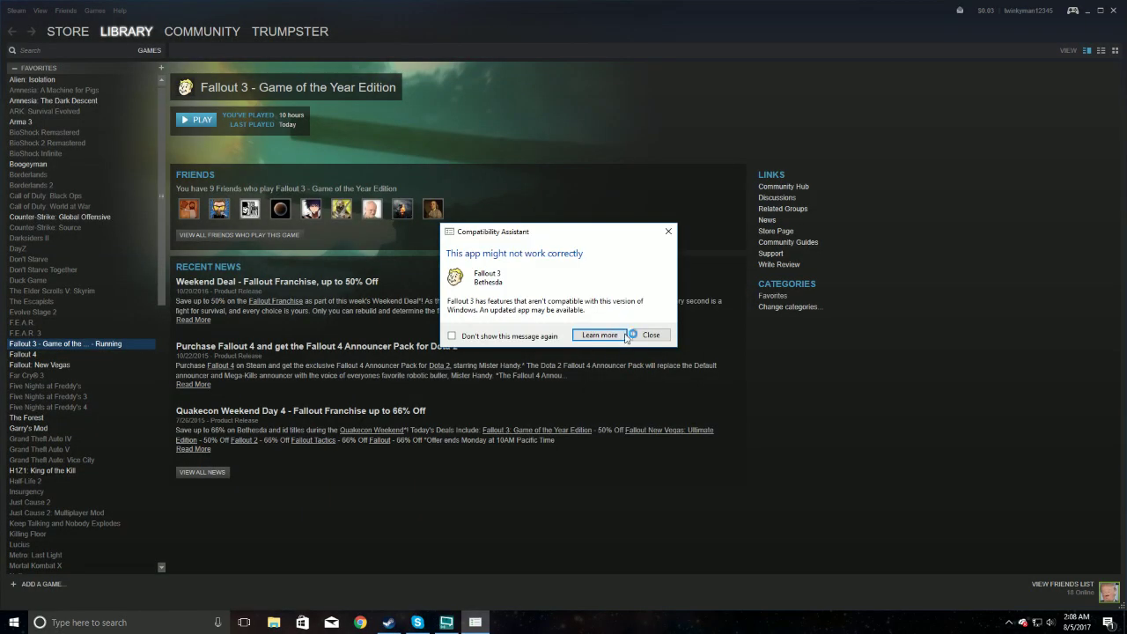
{"action": "left_click", "coordinate": [629, 337]}
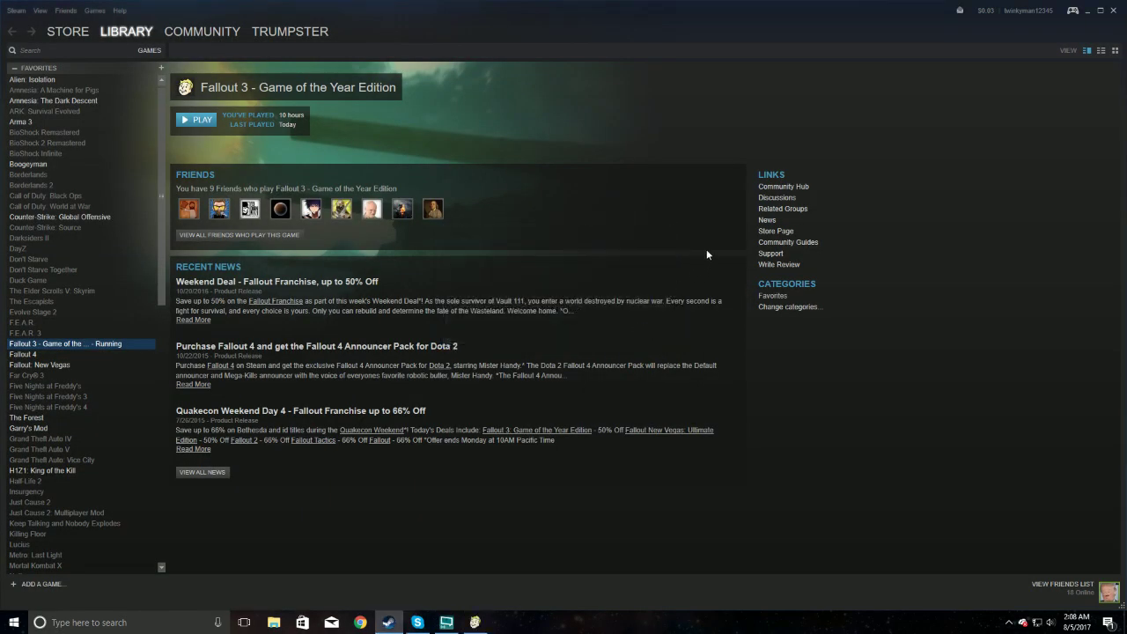
{"action": "left_click", "coordinate": [737, 258]}
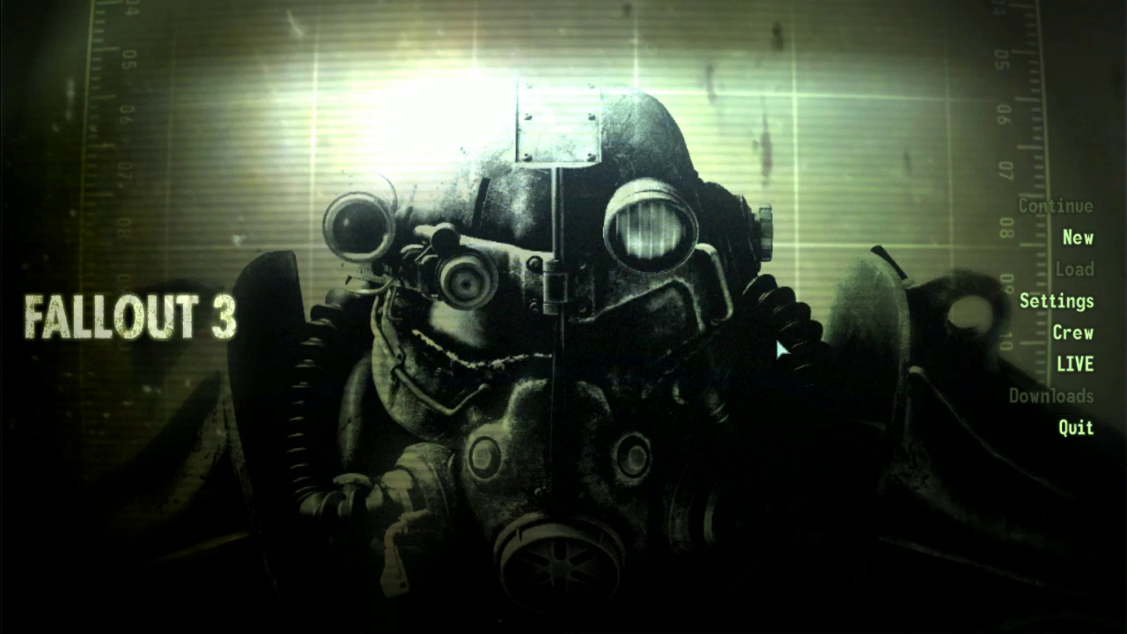
Step: Choose Quit on Fallout 3's main menu and confirm Exit Game
{"action": "left_click", "coordinate": [1076, 429]}
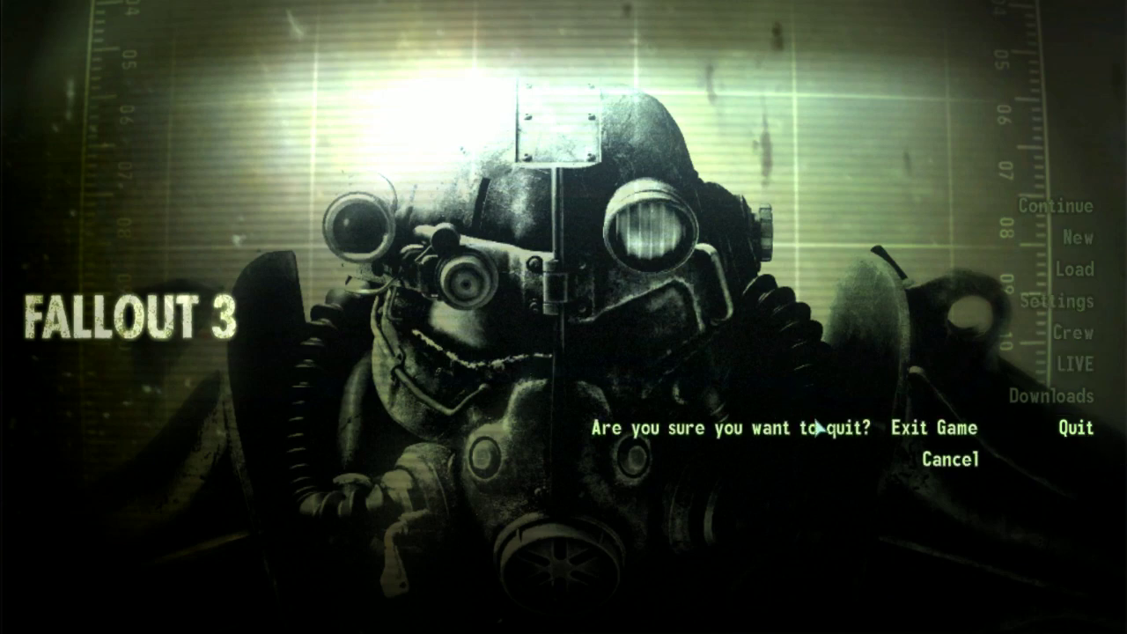
{"action": "left_click", "coordinate": [968, 429]}
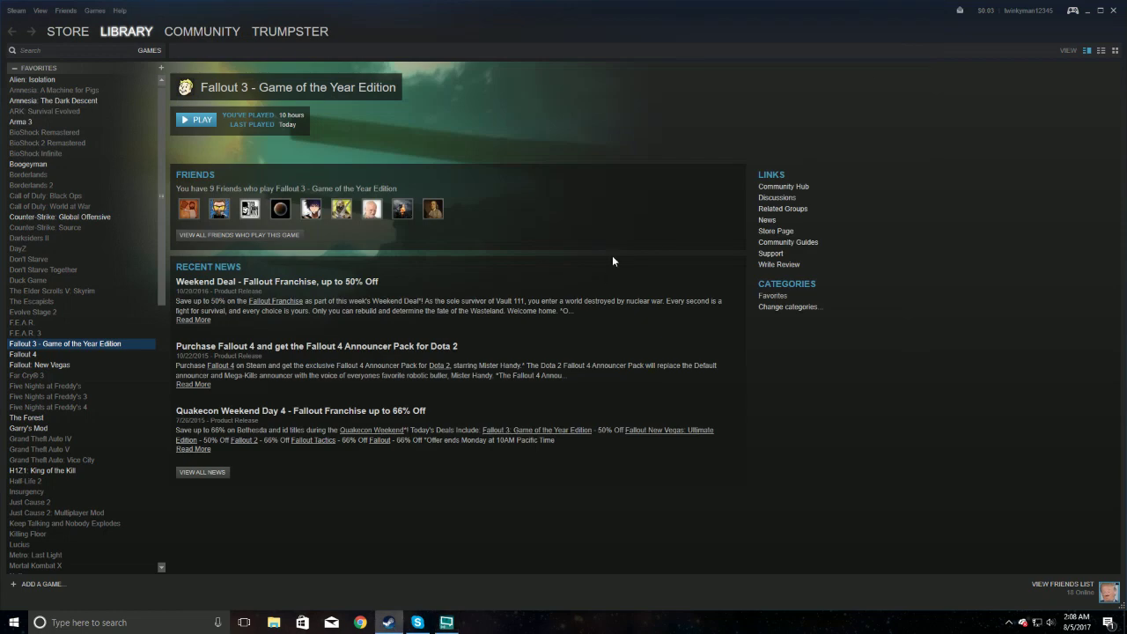
{"action": "mouse_move", "coordinate": [457, 623]}
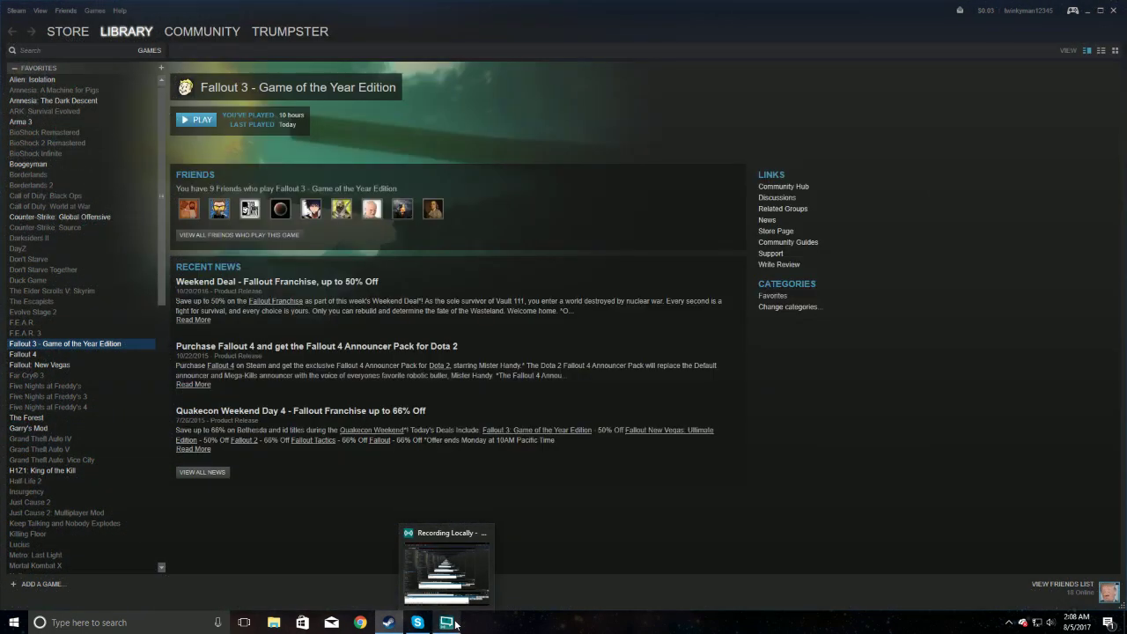